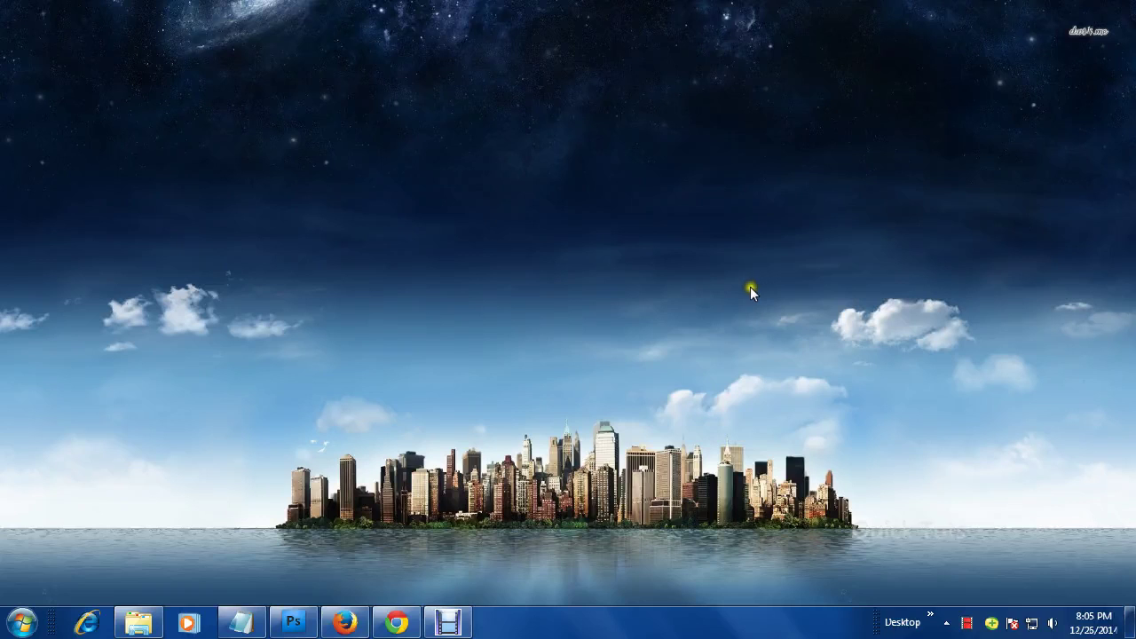
Bring up the Notepad tutorial notes and highlight the title and the Import Your Image step.
left_click(240, 622)
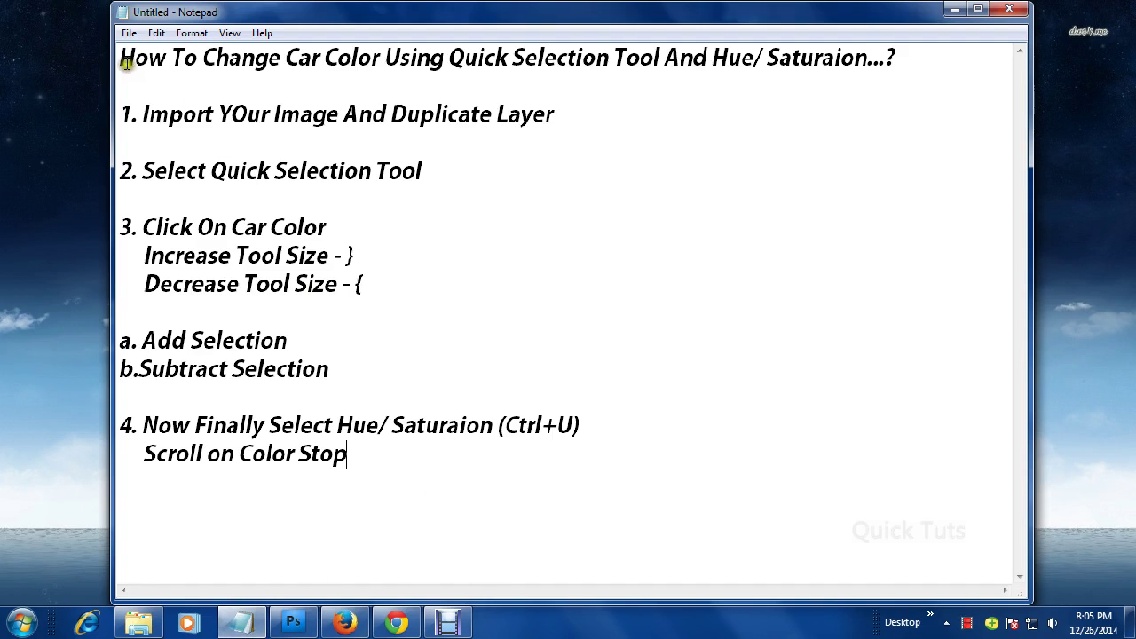
left_click_drag(120, 58, 893, 57)
left_click(382, 57)
left_click(724, 182)
mouse_move(142, 114)
left_mouse_down()
mouse_move(322, 119)
mouse_move(352, 133)
mouse_move(336, 113)
left_mouse_up()
Close the Untitled-2 and Untitled-1 documents, leaving the car photo open.
left_click(293, 621)
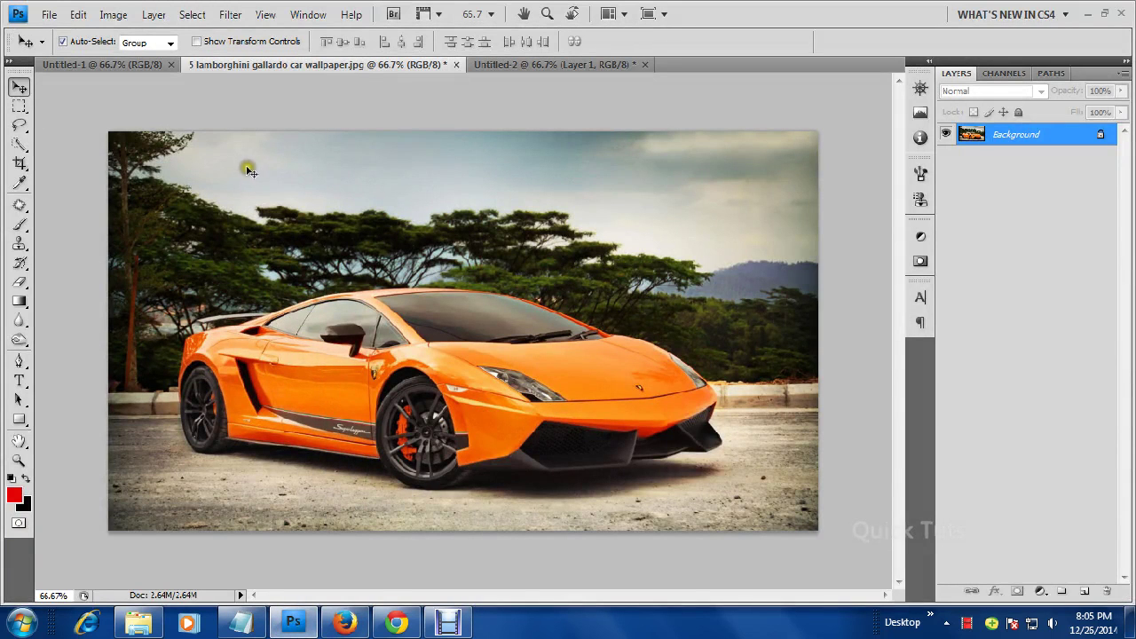
left_click(645, 65)
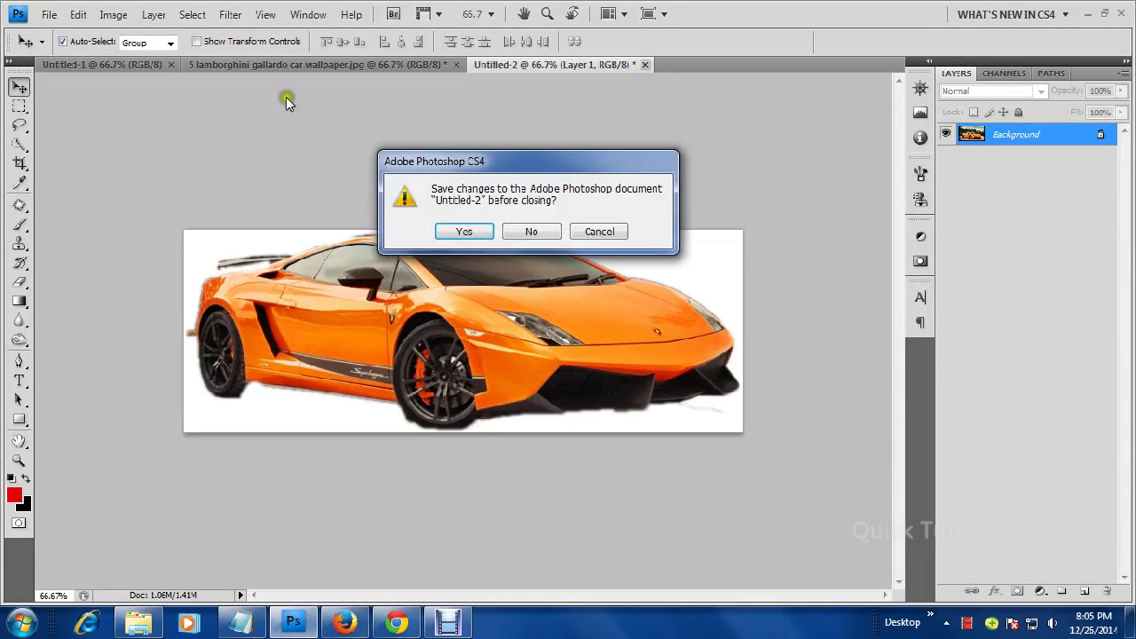
left_click(535, 231)
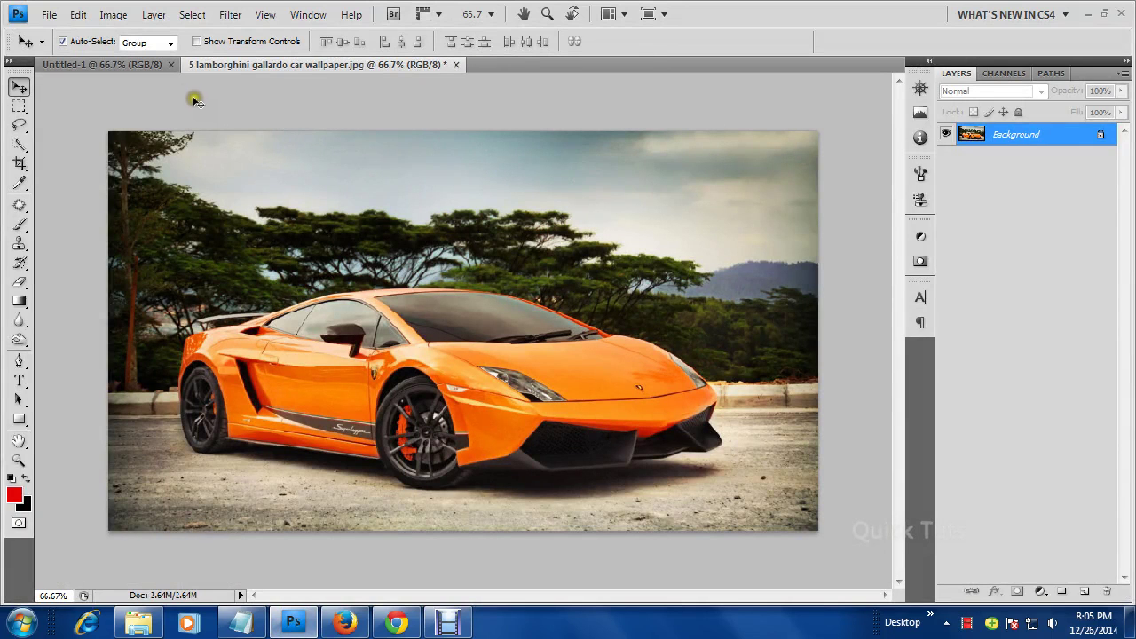
left_click(171, 64)
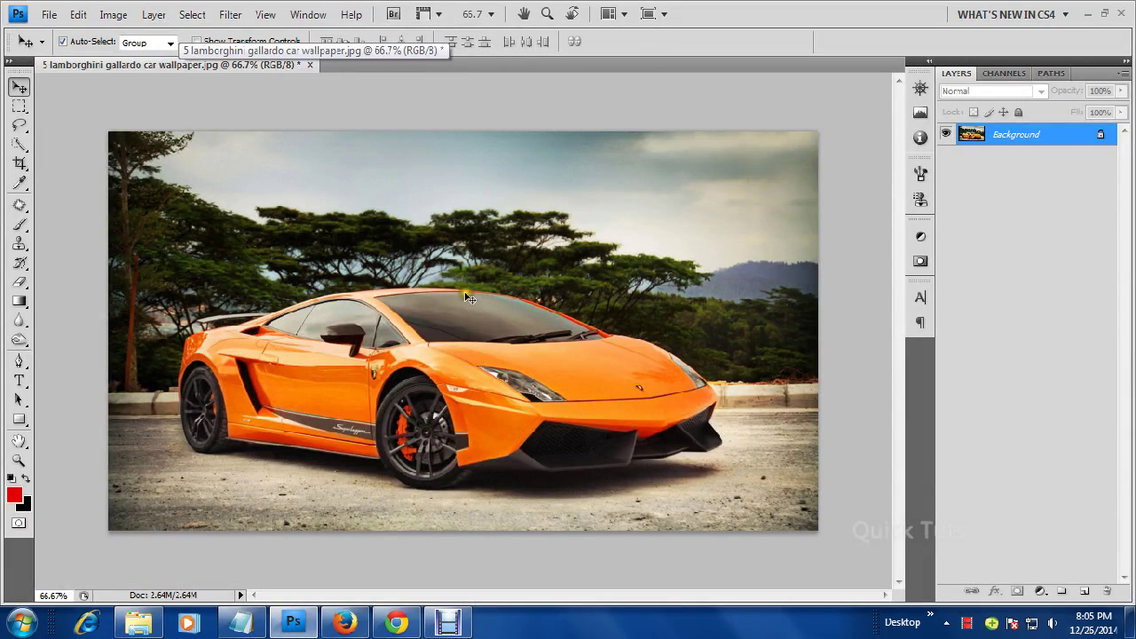
Check step 1 in the notes and duplicate Background into a Background copy layer.
left_click(241, 623)
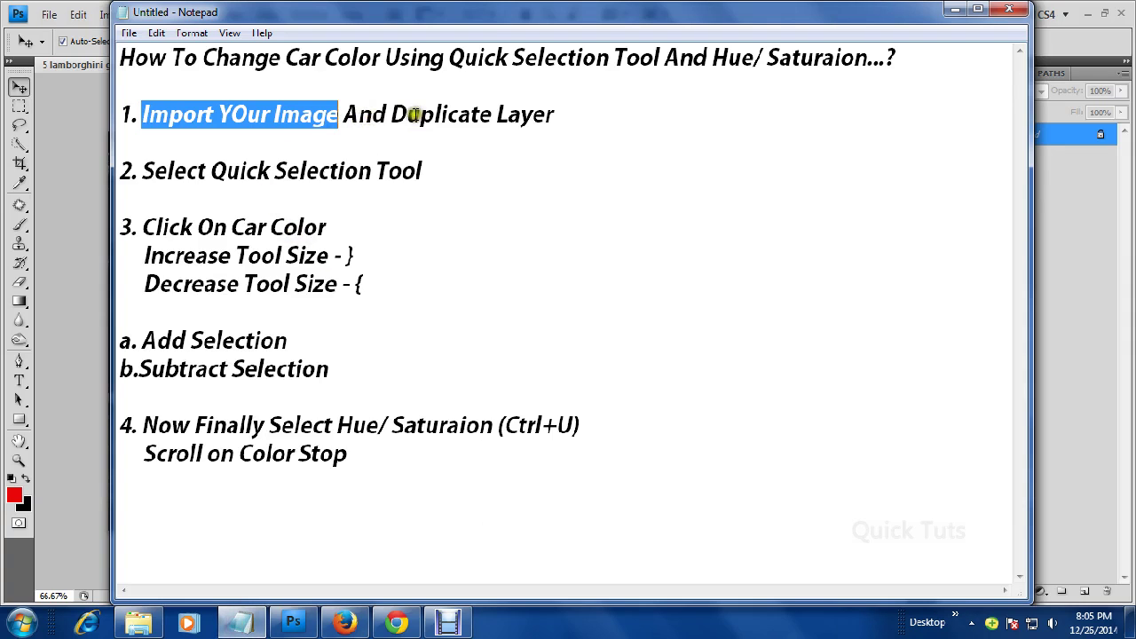
left_click_drag(394, 114, 568, 116)
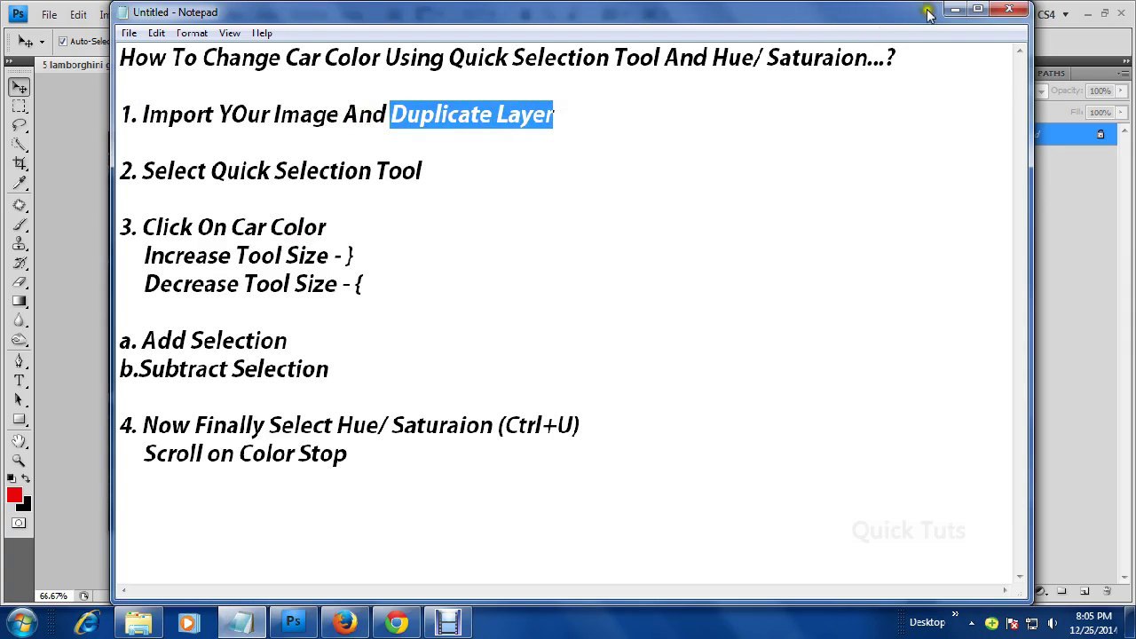
left_click(954, 10)
left_click(154, 14)
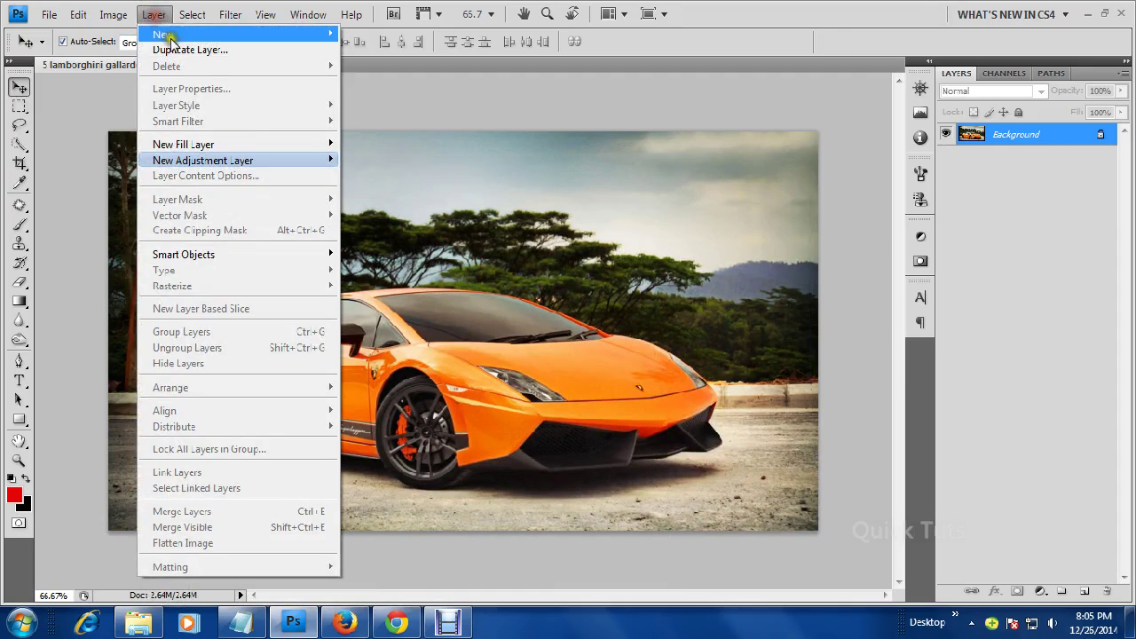
left_click(186, 50)
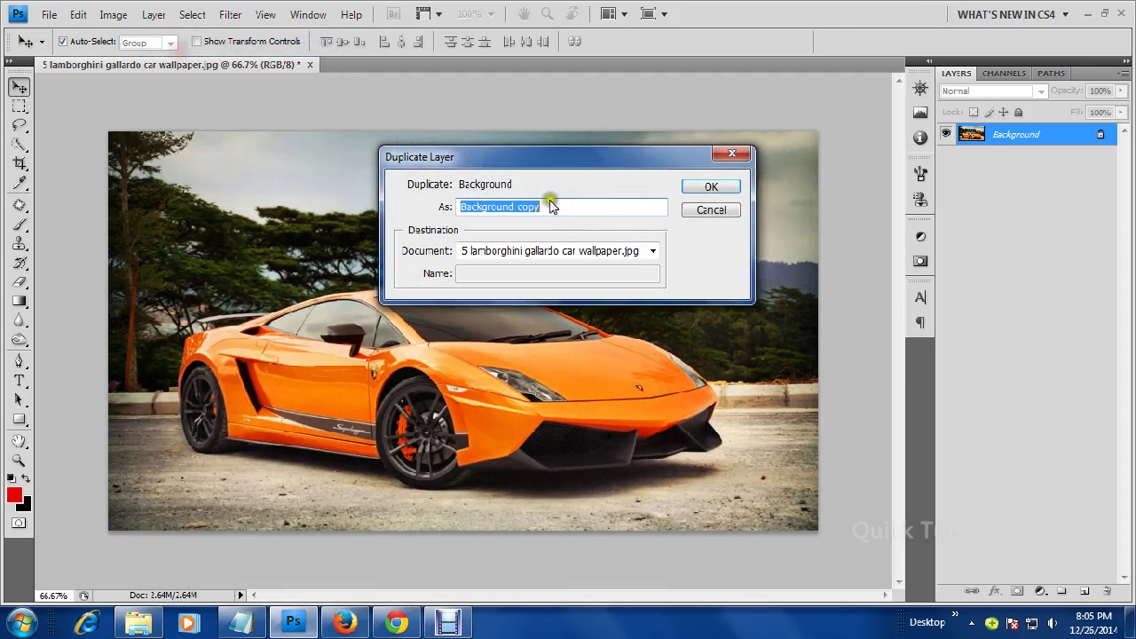
left_click(707, 188)
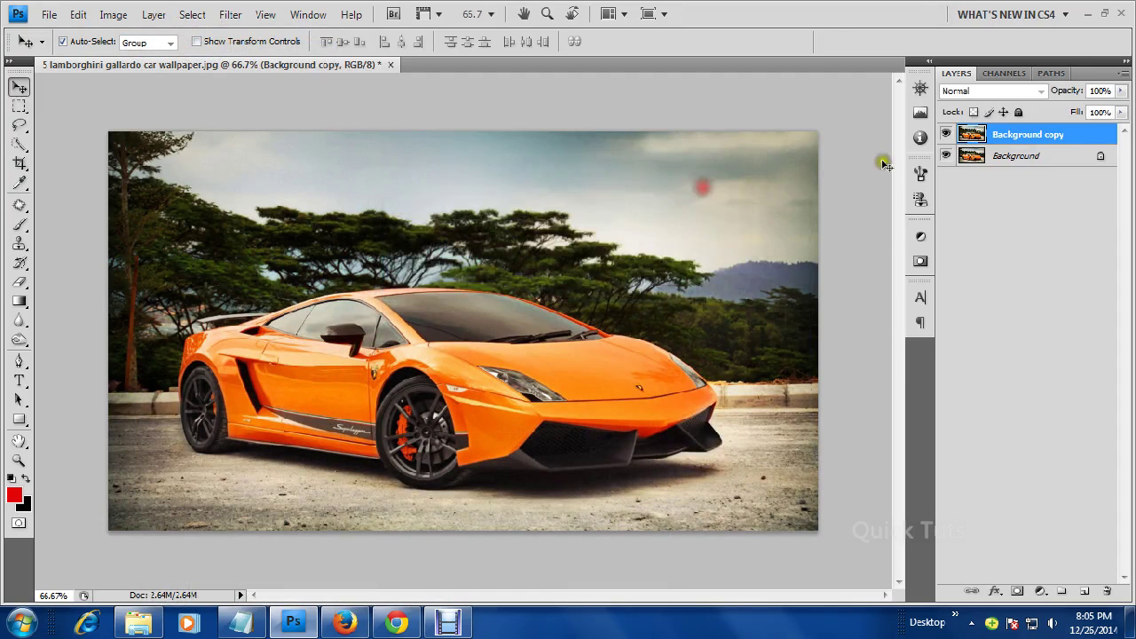
Review the Select Quick Selection Tool step in the notes and return to the photo.
left_click(234, 630)
left_click_drag(142, 171, 430, 182)
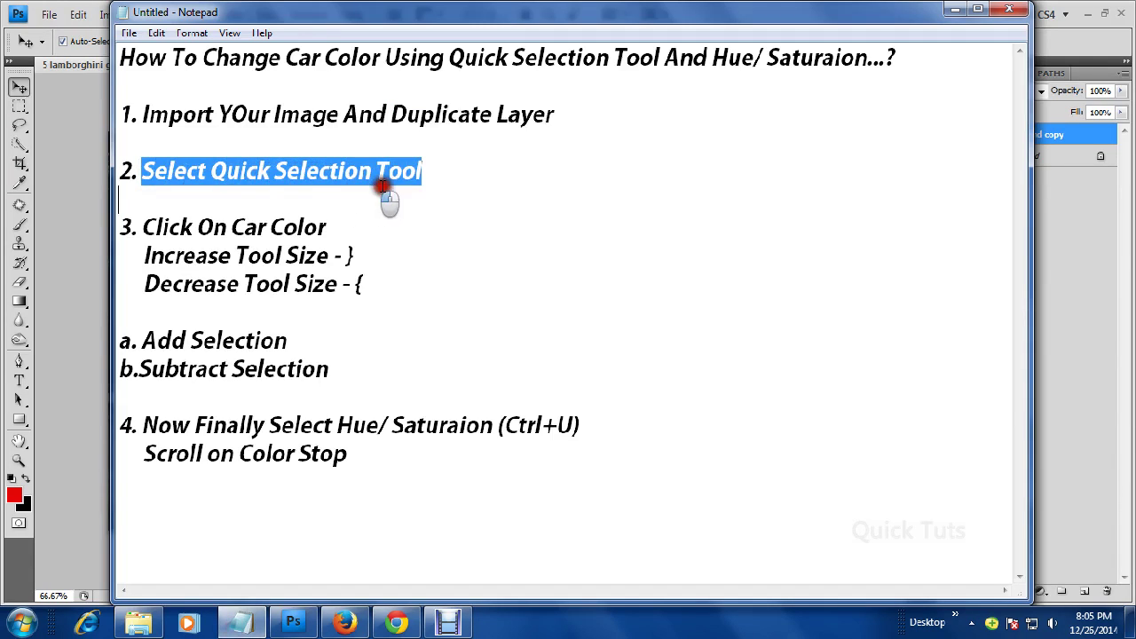
left_click(64, 165)
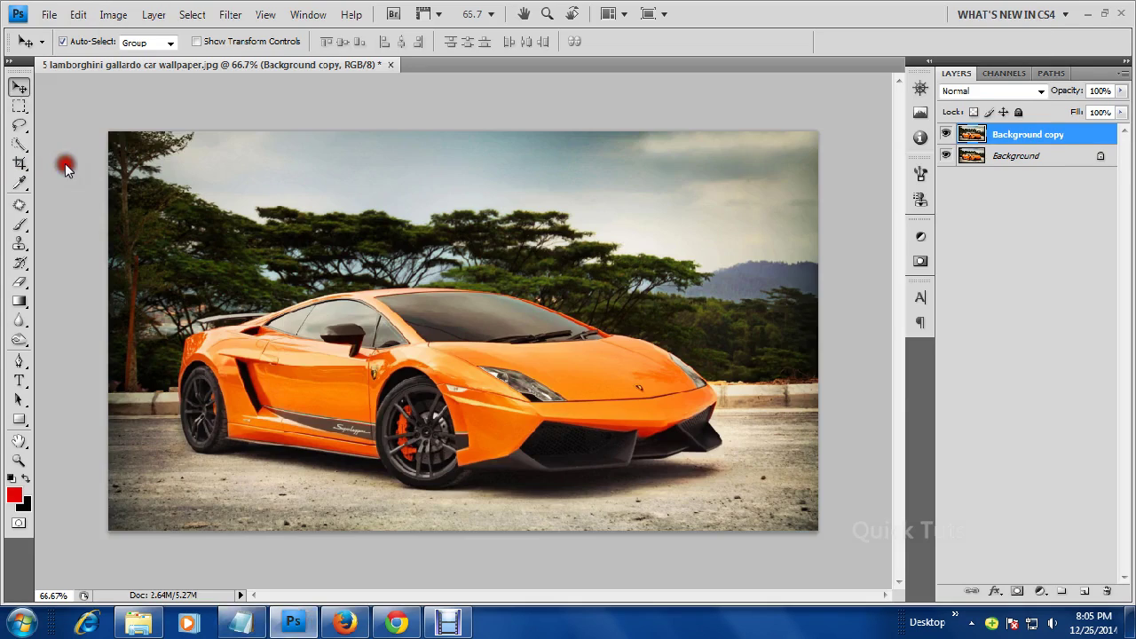
Pick the Quick Selection Tool from the toolbar flyout and set it to New selection mode.
left_click(20, 147)
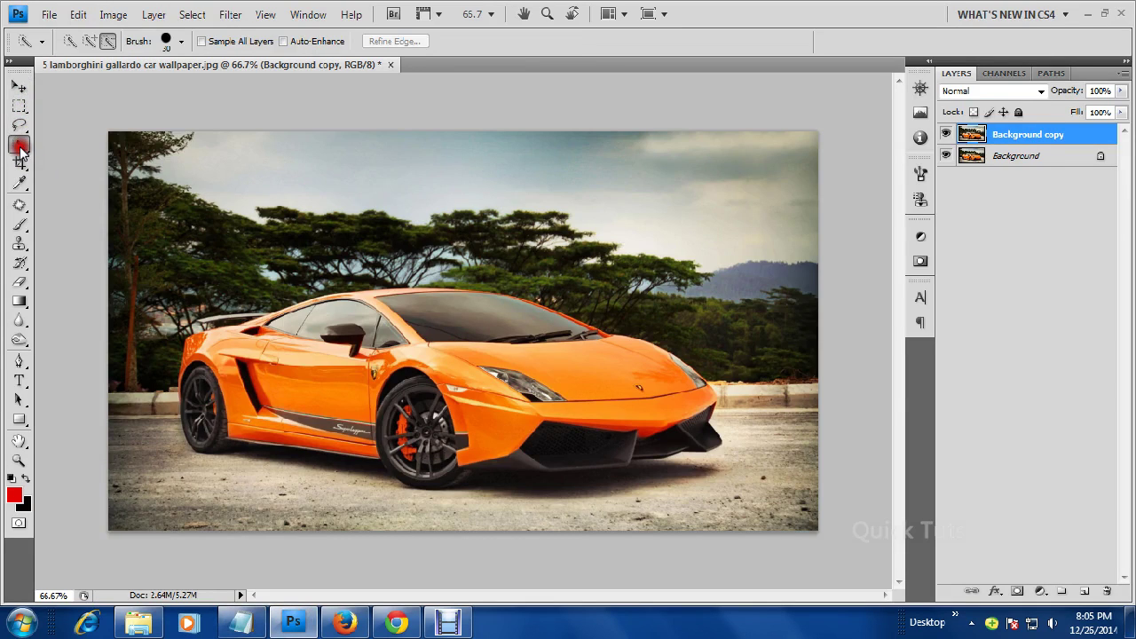
left_click_drag(20, 149, 61, 151)
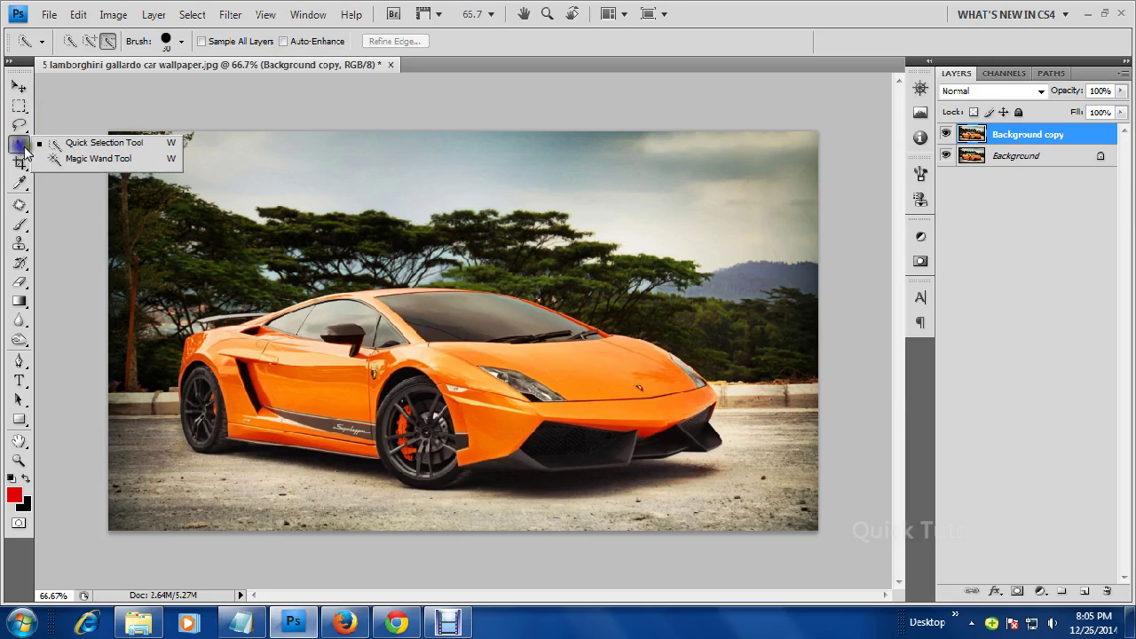
left_click(98, 147)
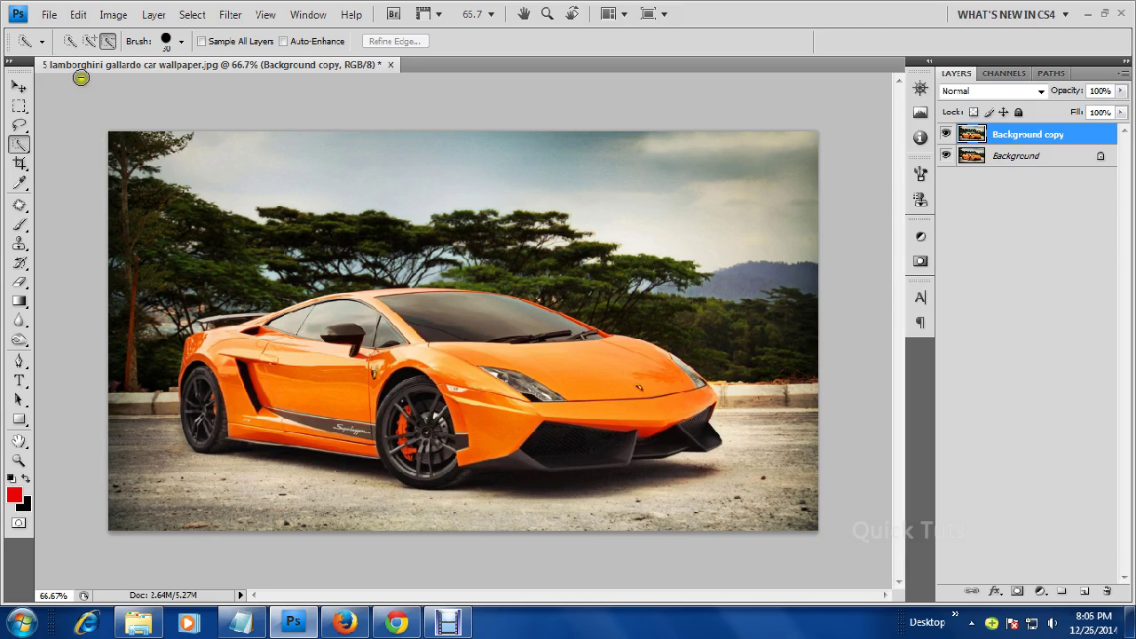
left_click(71, 41)
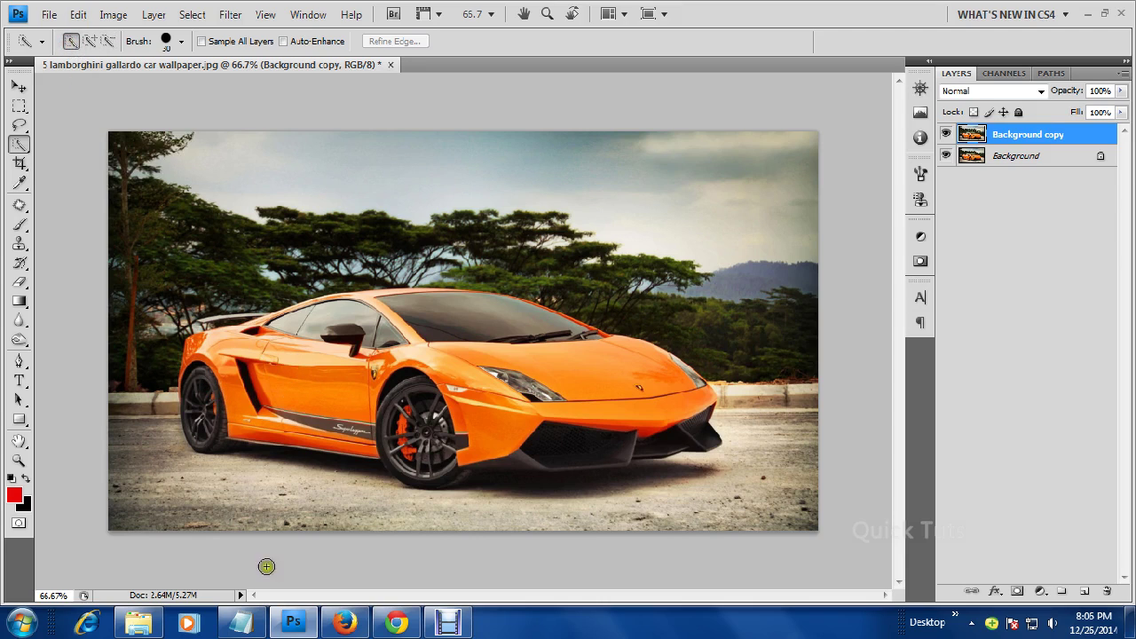
left_click(238, 625)
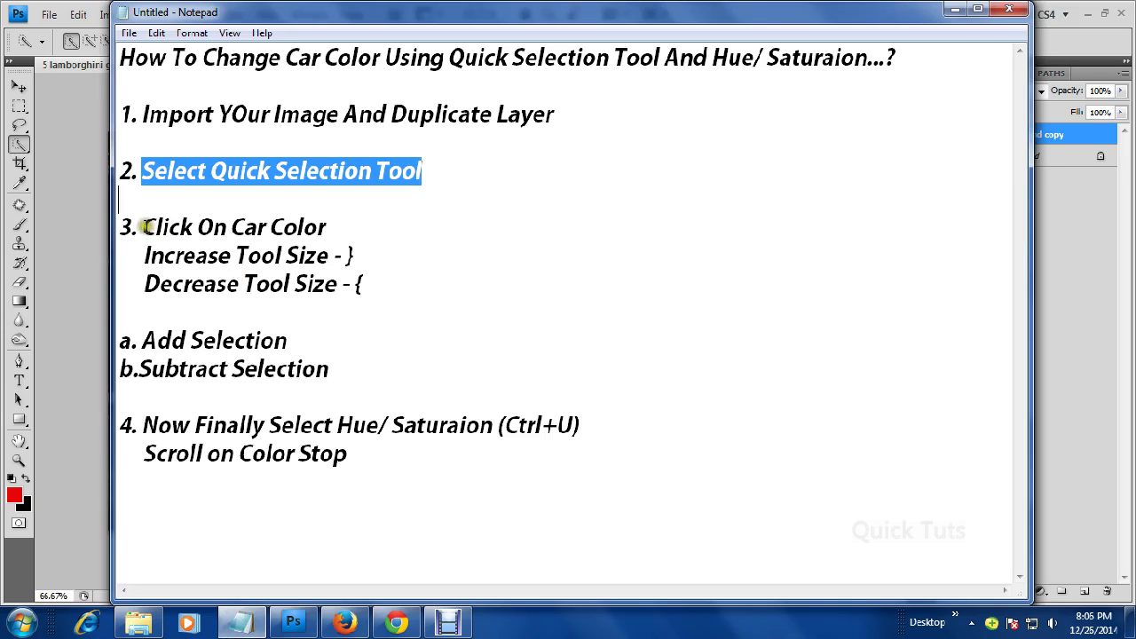
left_click_drag(145, 228, 326, 228)
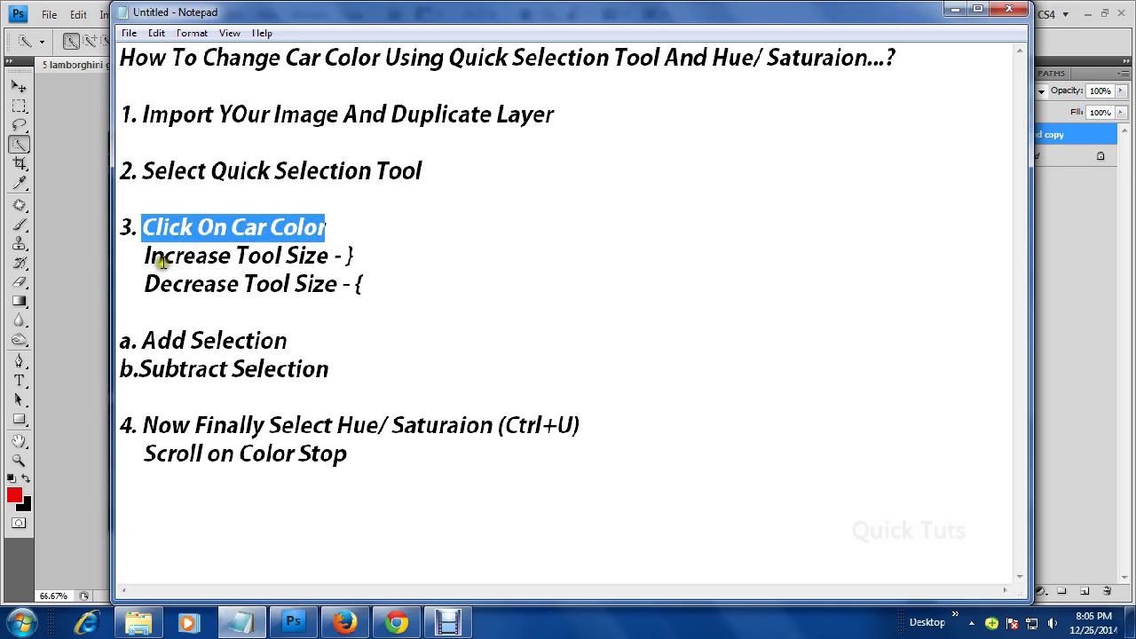
left_click_drag(145, 256, 353, 256)
left_click_drag(145, 284, 364, 284)
left_click(351, 284)
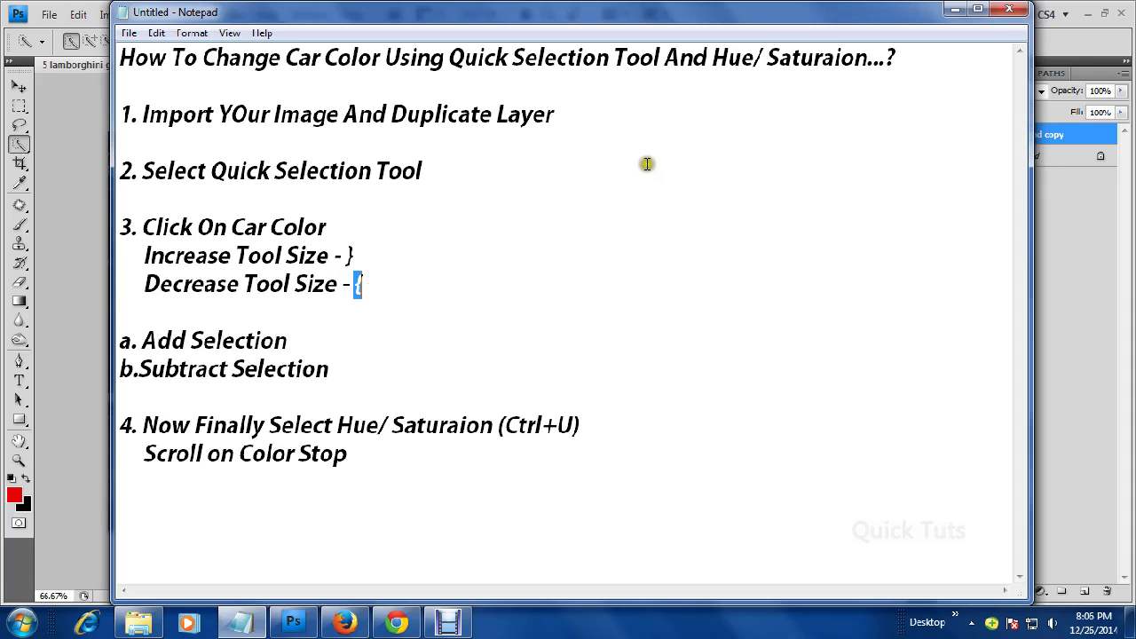
left_click(953, 9)
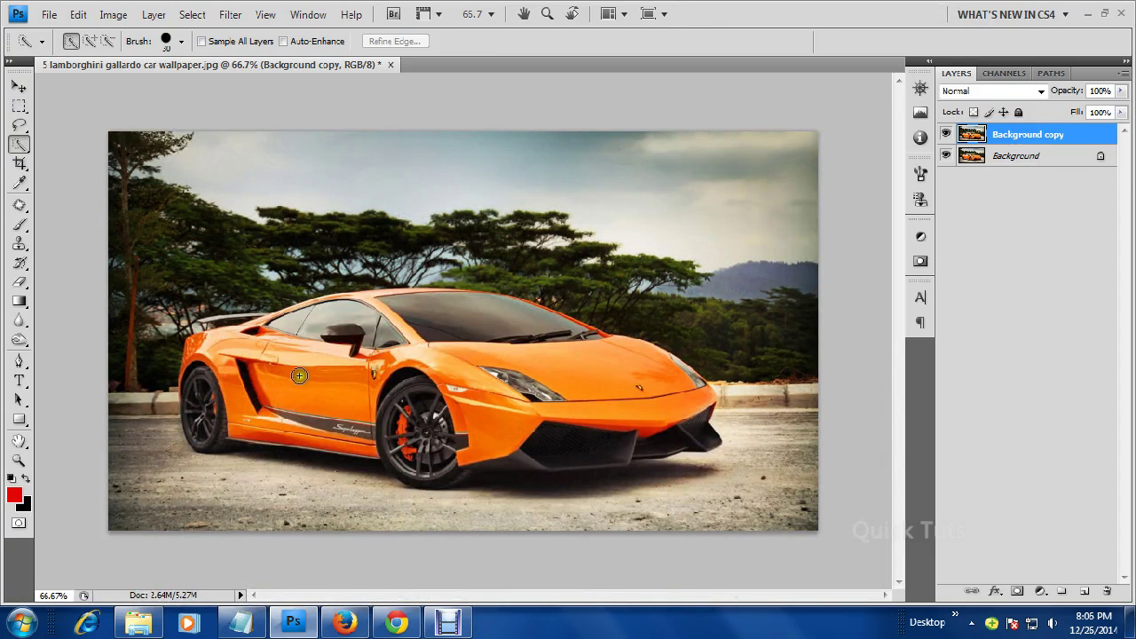
Brush a quick selection over the car's door panel, roof, hood and lower side sill.
mouse_move(279, 378)
left_mouse_down()
mouse_move(299, 384)
mouse_move(287, 355)
mouse_move(461, 362)
mouse_move(480, 431)
mouse_move(596, 412)
mouse_move(642, 383)
left_mouse_up()
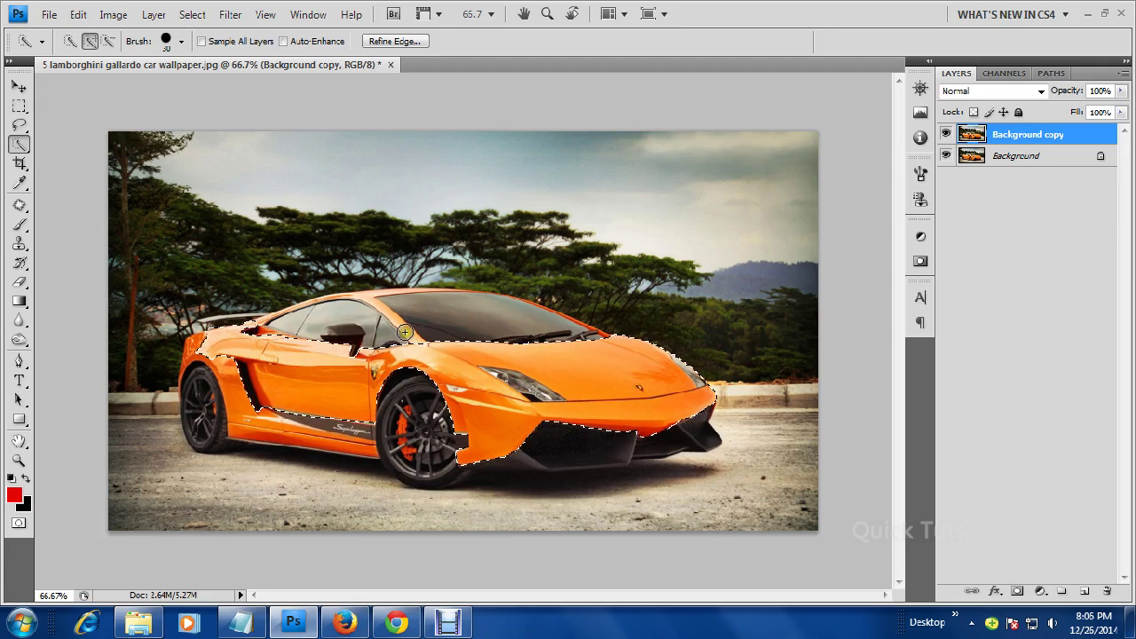
mouse_move(404, 332)
left_mouse_down()
mouse_move(339, 310)
mouse_move(204, 356)
left_mouse_up()
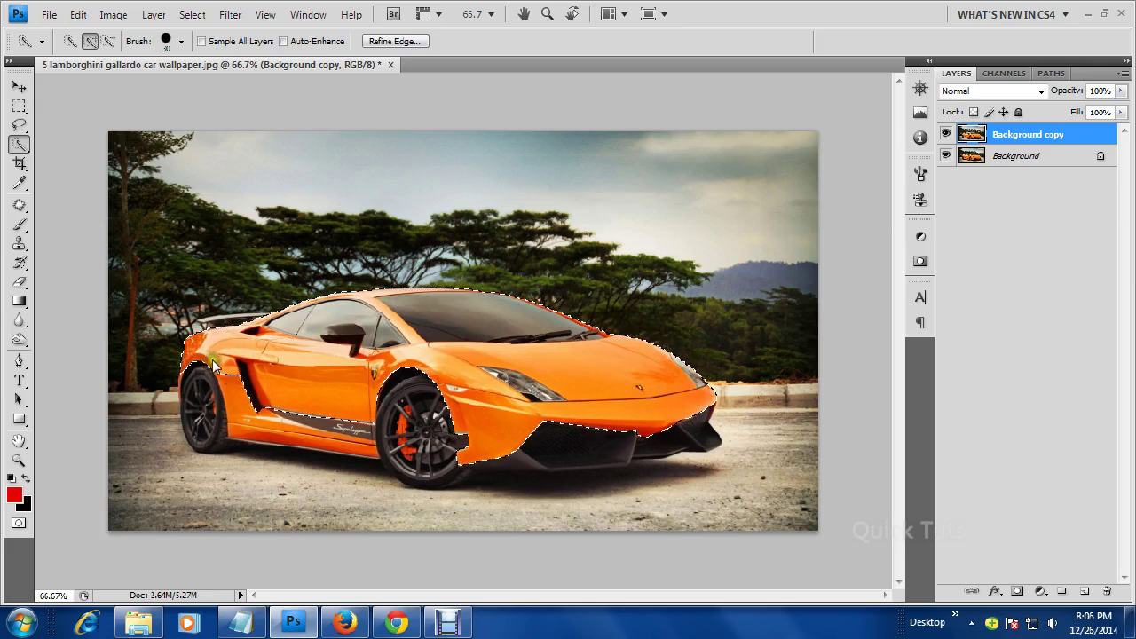
left_click_drag(240, 427, 353, 442)
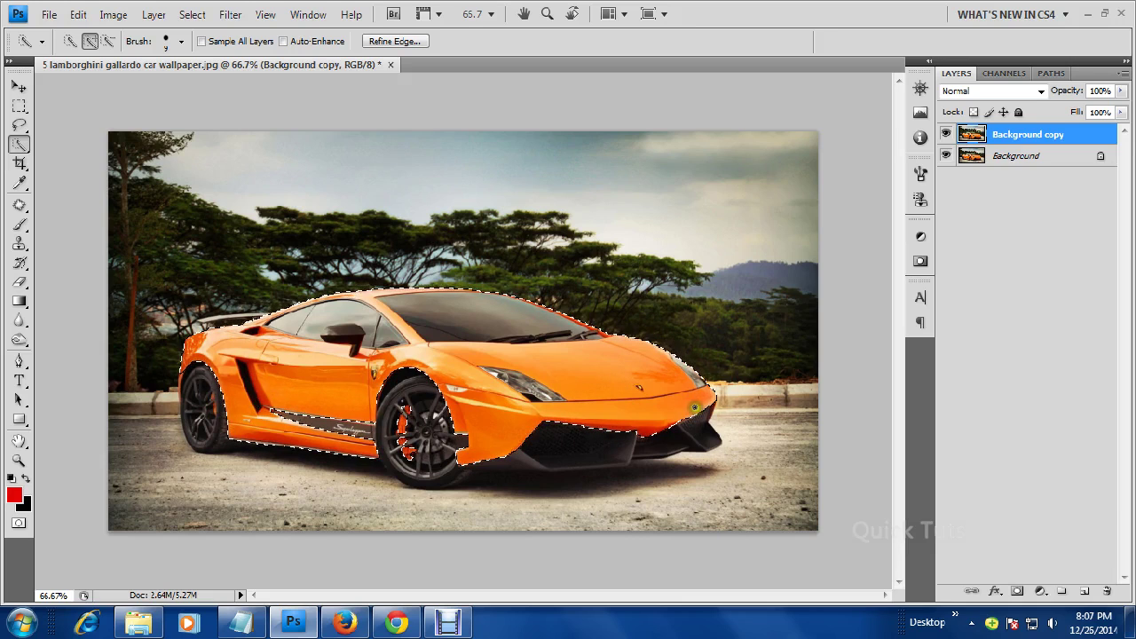
Read the Add Selection and Subtract Selection steps in the notes, then hide Notepad.
left_click(240, 622)
left_click_drag(142, 340, 329, 338)
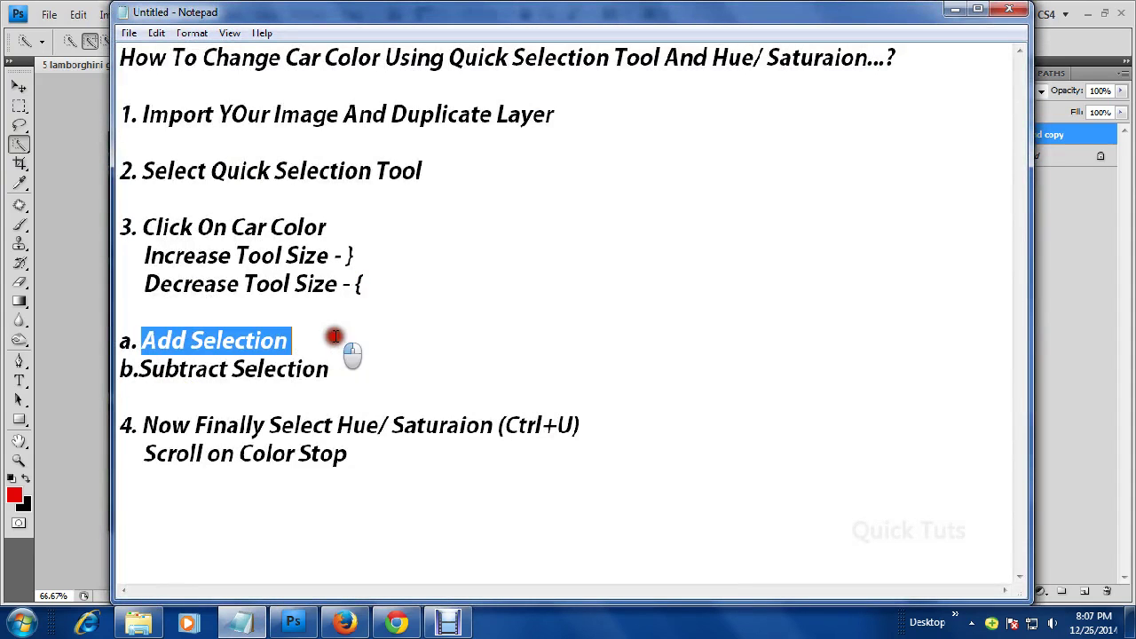
left_click_drag(151, 369, 359, 369)
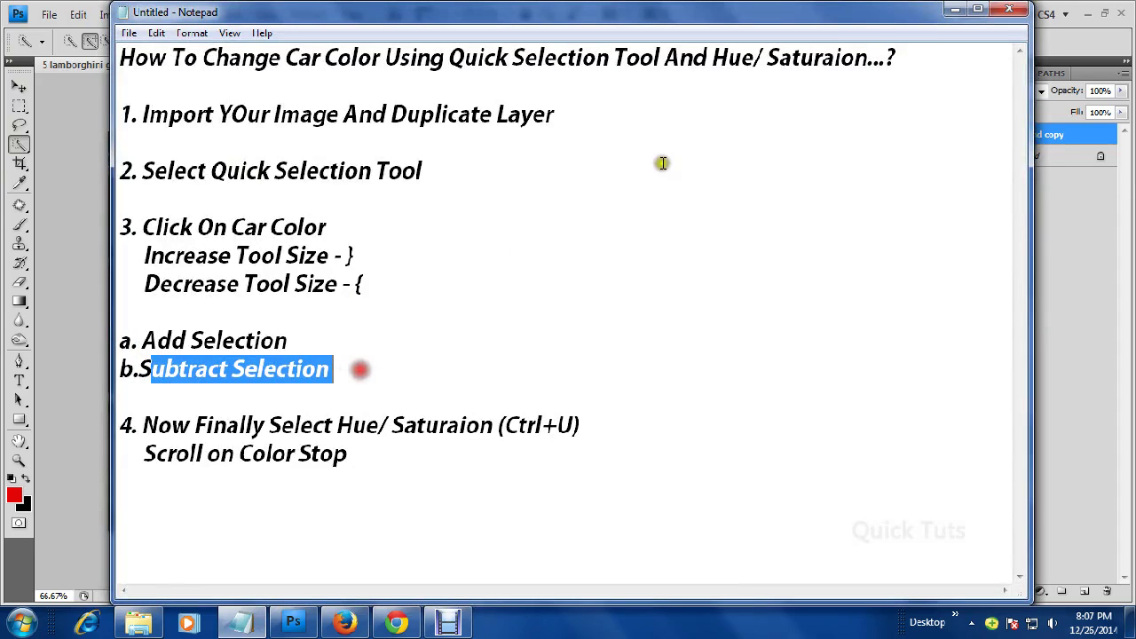
left_click(955, 9)
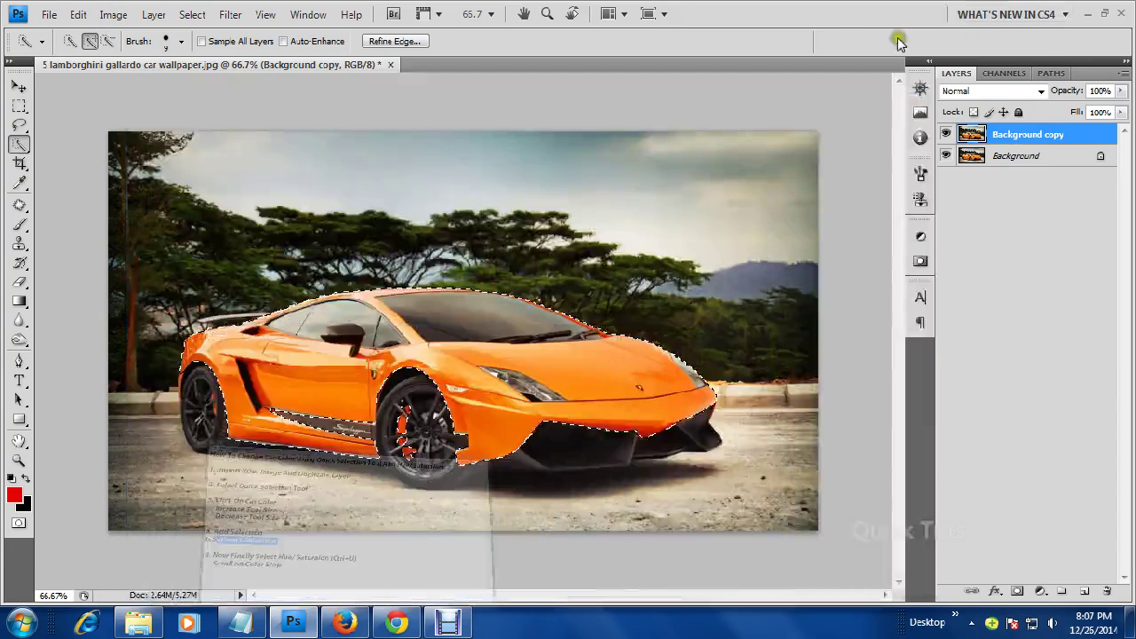
Remove the black front bumper from the car selection using add and subtract modes.
left_click(89, 41)
left_click(577, 444)
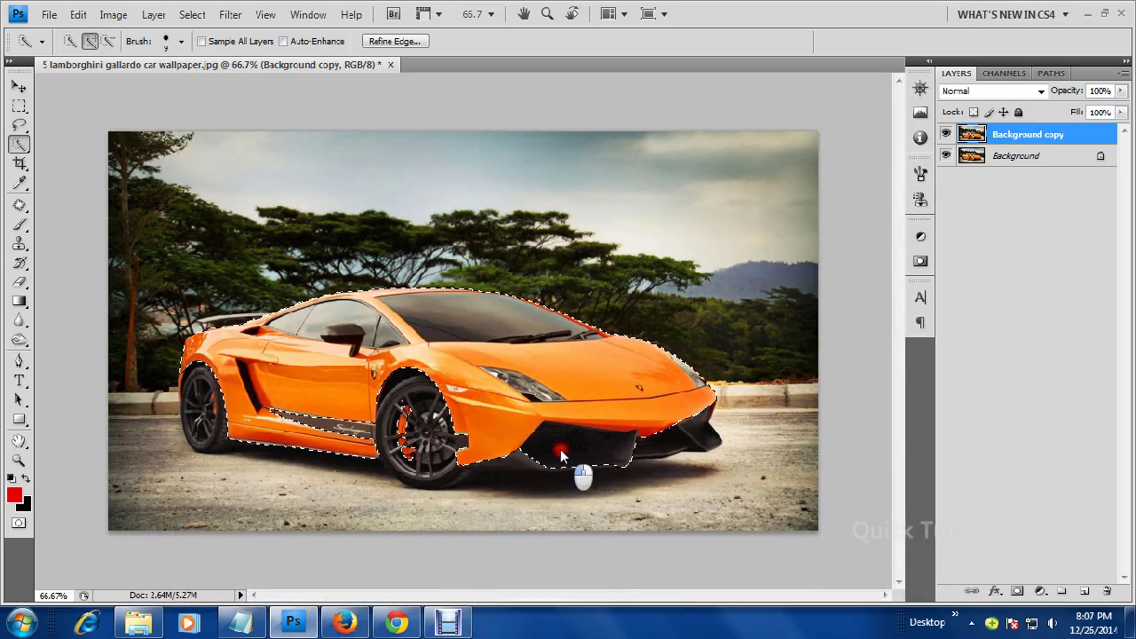
left_click_drag(577, 444, 634, 450)
left_click(107, 41)
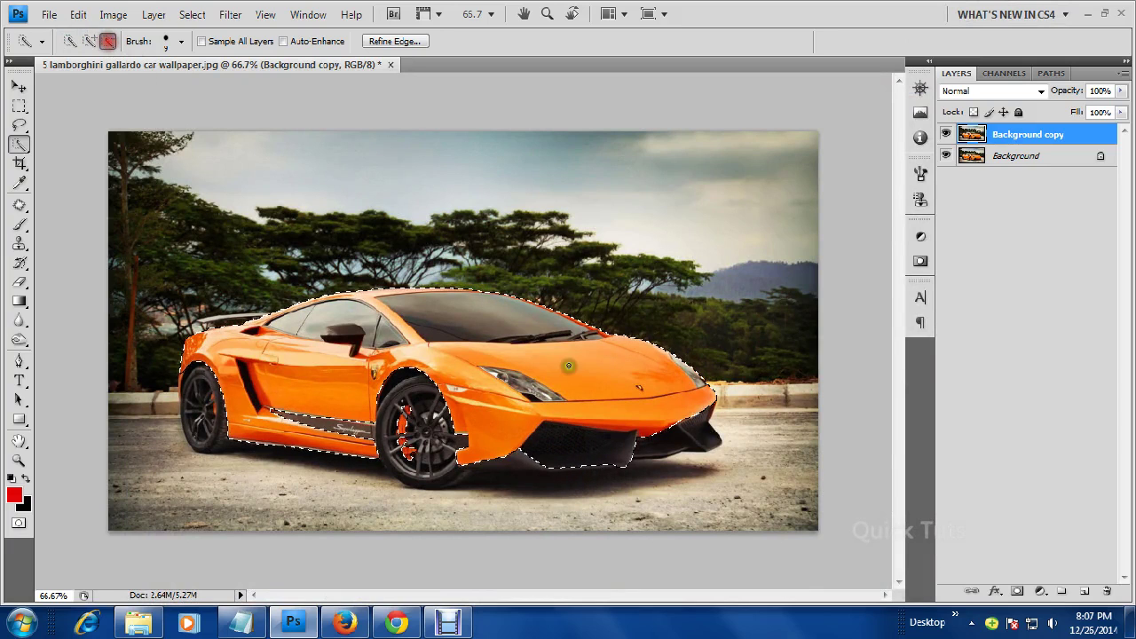
mouse_move(546, 443)
left_mouse_down()
mouse_move(564, 457)
mouse_move(542, 459)
mouse_move(622, 453)
left_mouse_up()
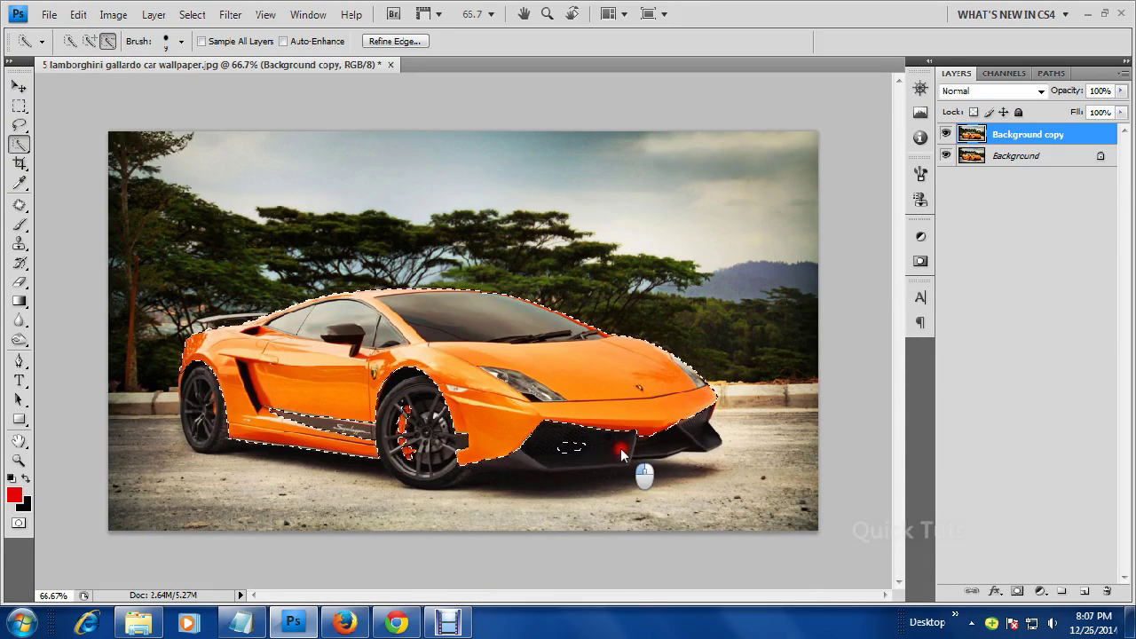
left_click(569, 446)
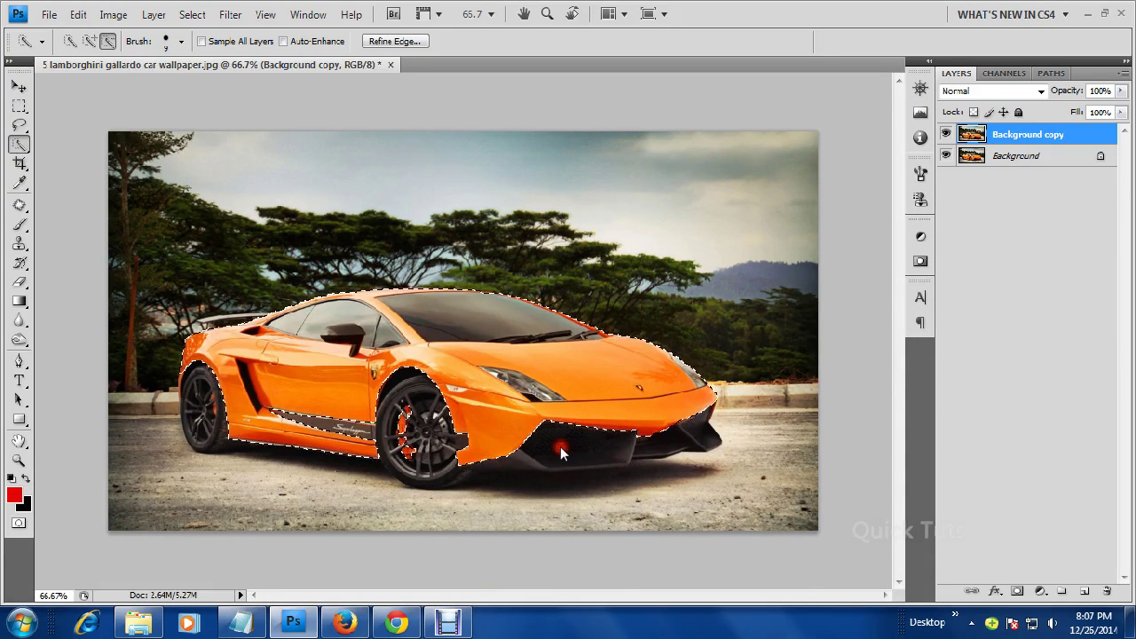
Shrink the selection brush to size 10 and briefly check the notes.
key("bracketleft")
key("bracketleft")
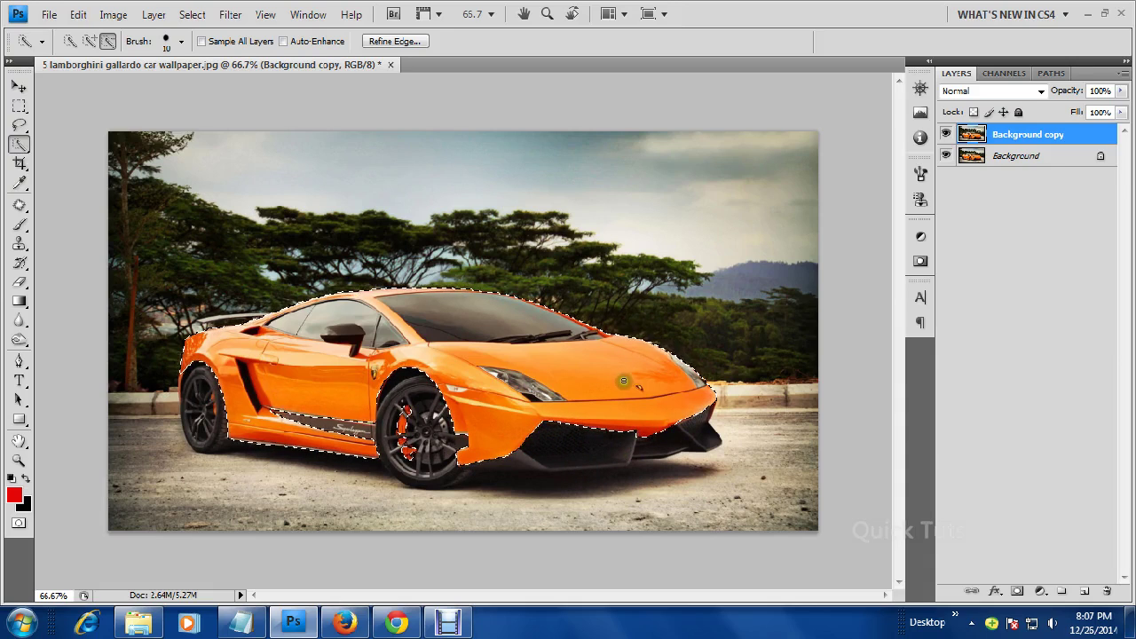
left_click(241, 622)
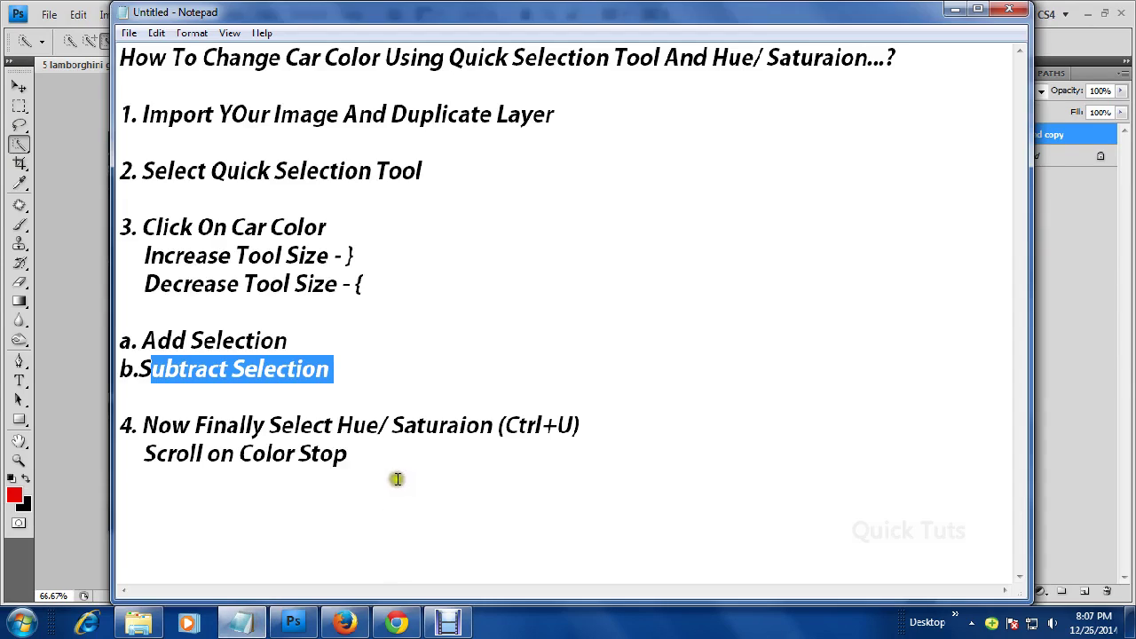
left_click(294, 622)
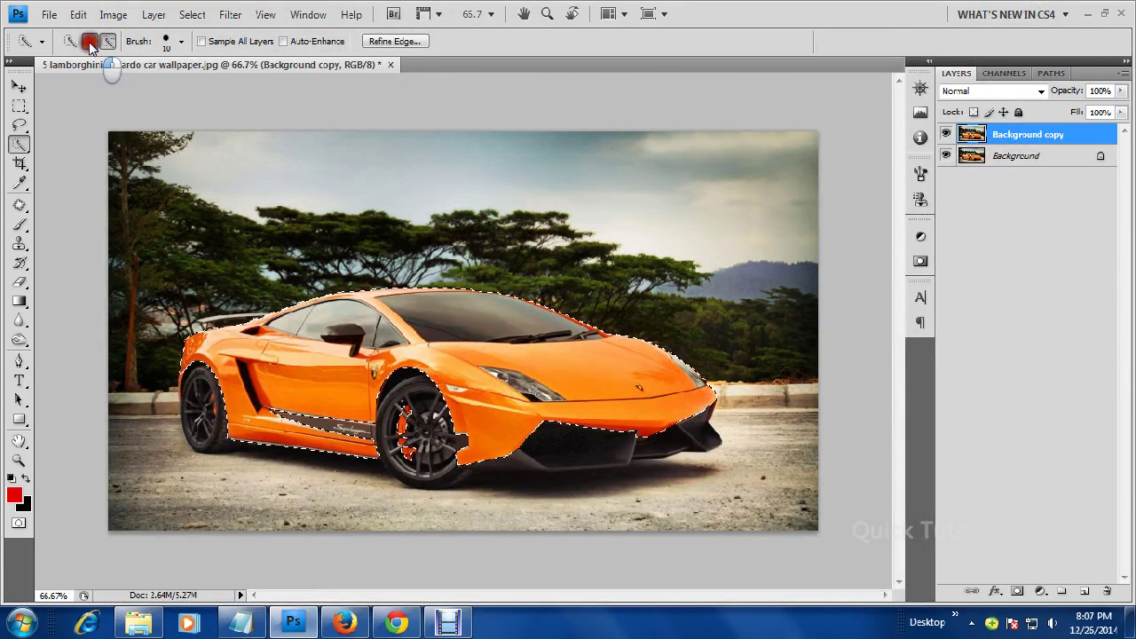
Zoom in and subtract the wheel-arch edge, brake caliper and tyre from the selection.
scroll(178, 392, "up", 1)
scroll(177, 393, "up", 1)
scroll(187, 381, "up", 1)
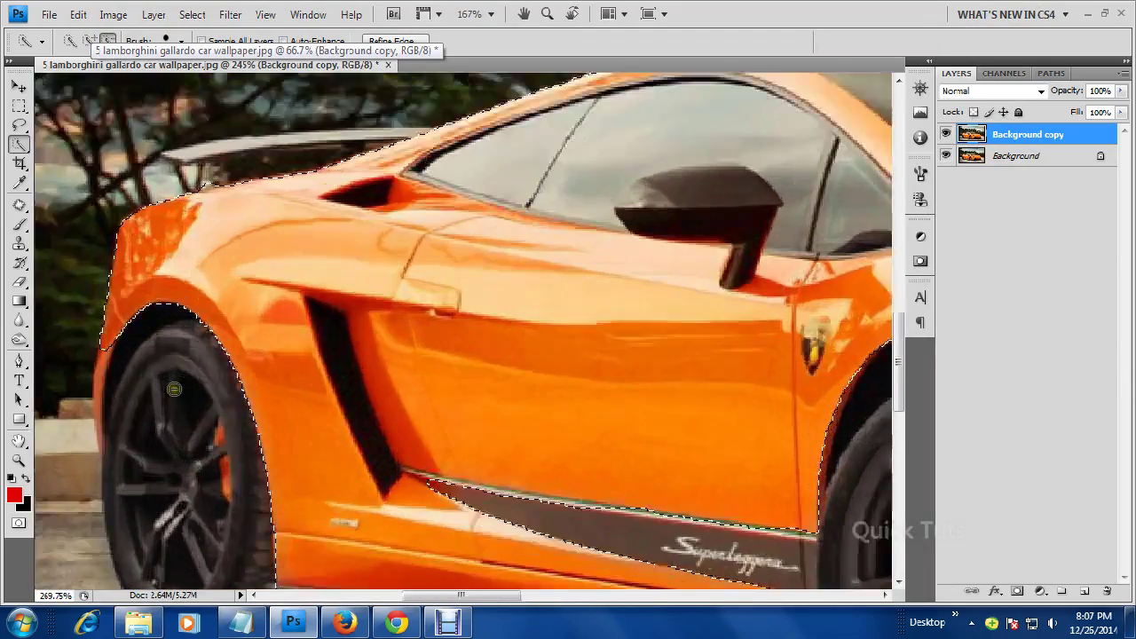
scroll(204, 355, "up", 1)
scroll(230, 321, "up", 1)
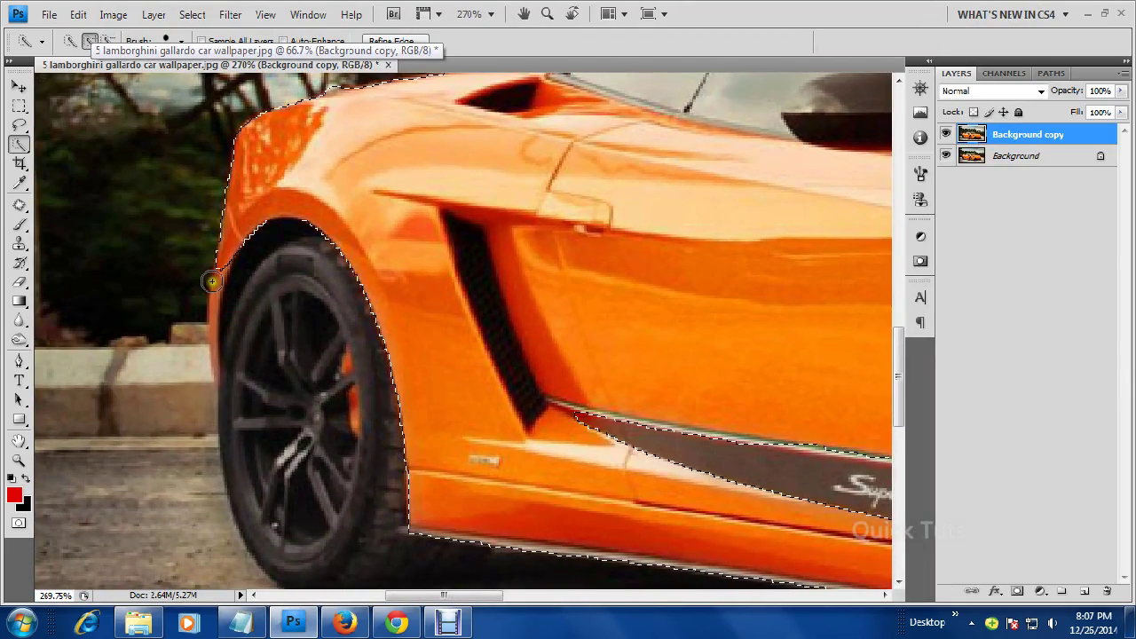
left_click(213, 281)
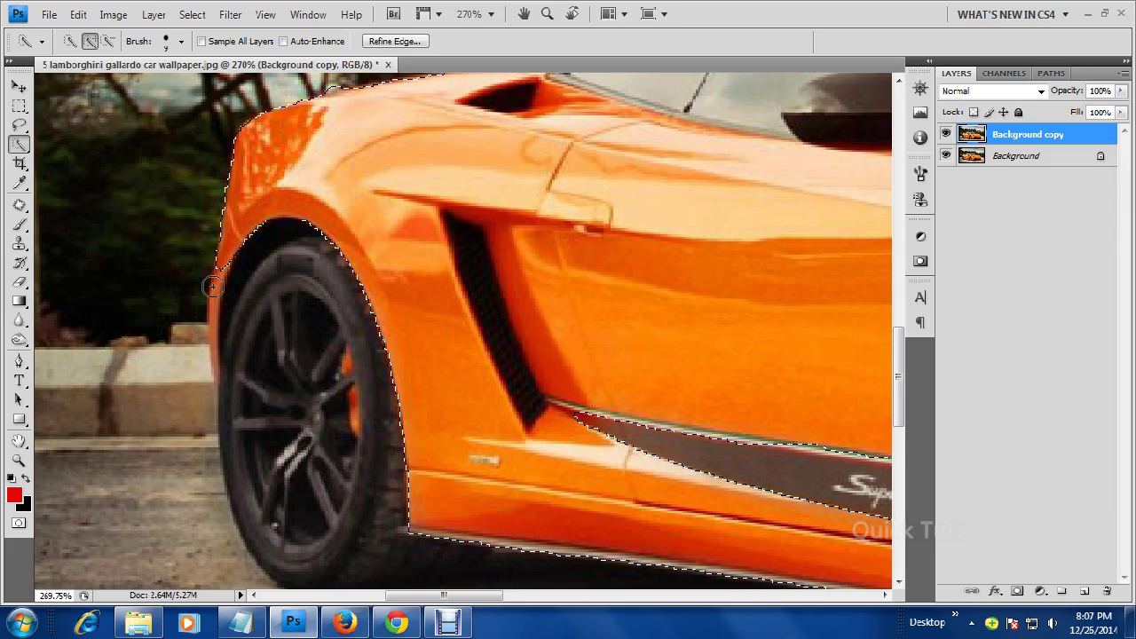
left_click_drag(216, 281, 214, 293)
left_click_drag(210, 351, 228, 370)
left_click_drag(347, 358, 352, 389)
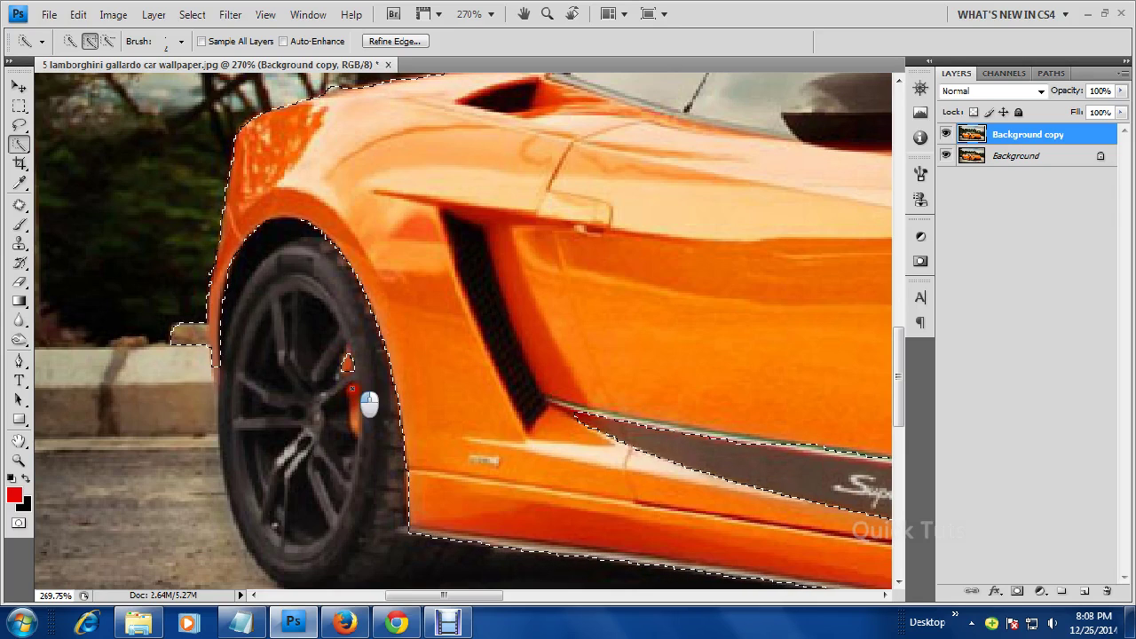
left_click_drag(352, 389, 352, 448)
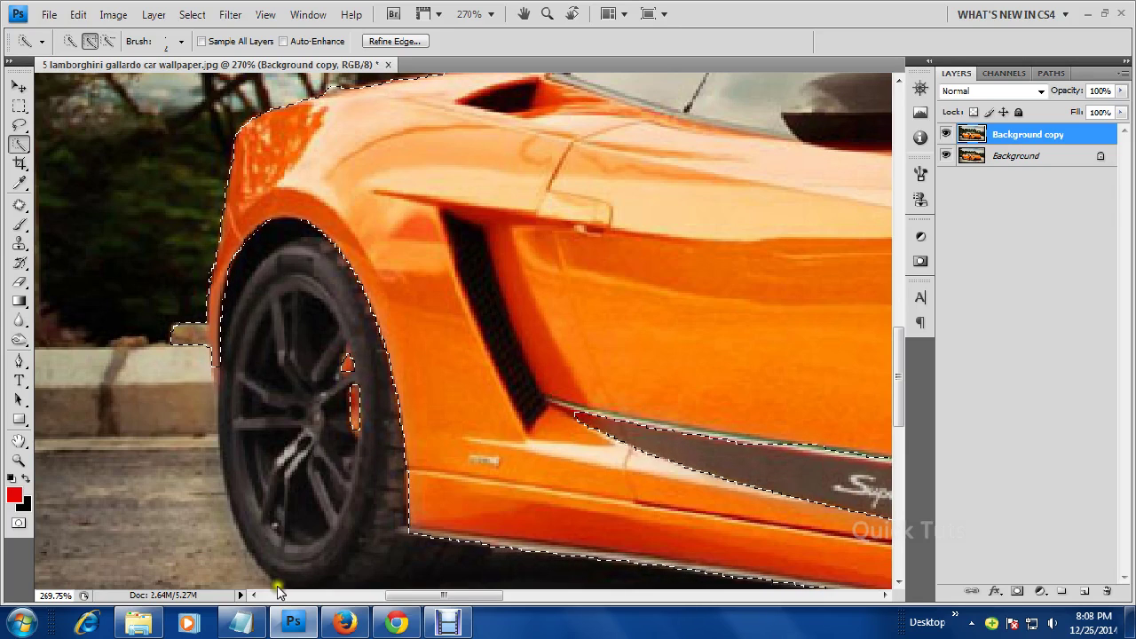
Add the line 'Now Using Ctrl+J For Duplicate' above step 4 in the Notepad notes.
left_click(241, 623)
left_click(363, 385)
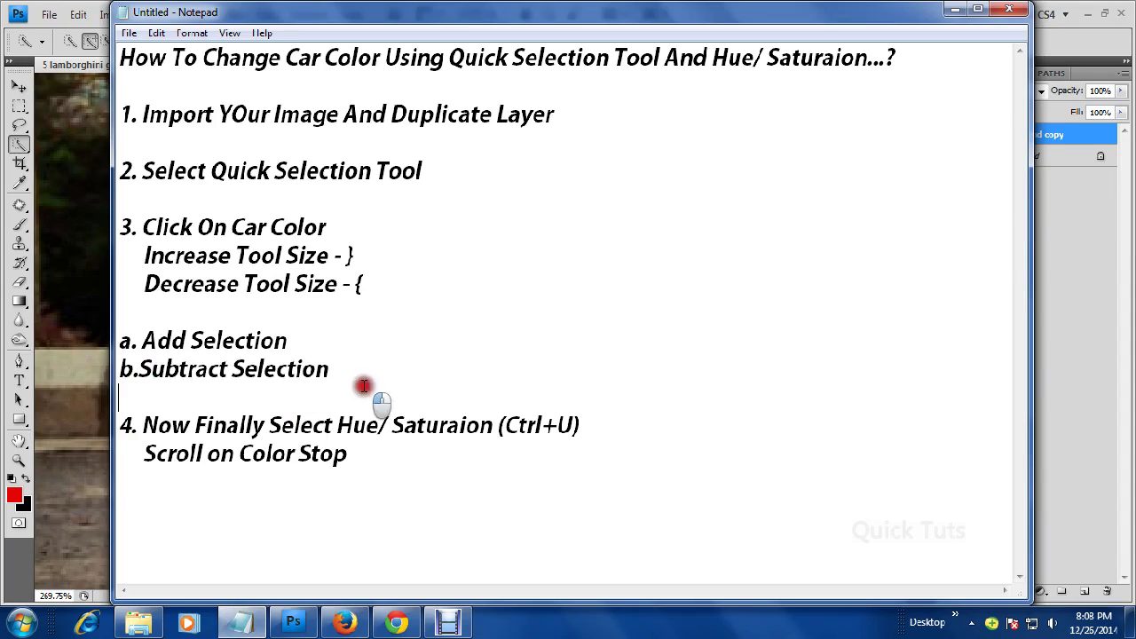
left_click_drag(142, 425, 587, 429)
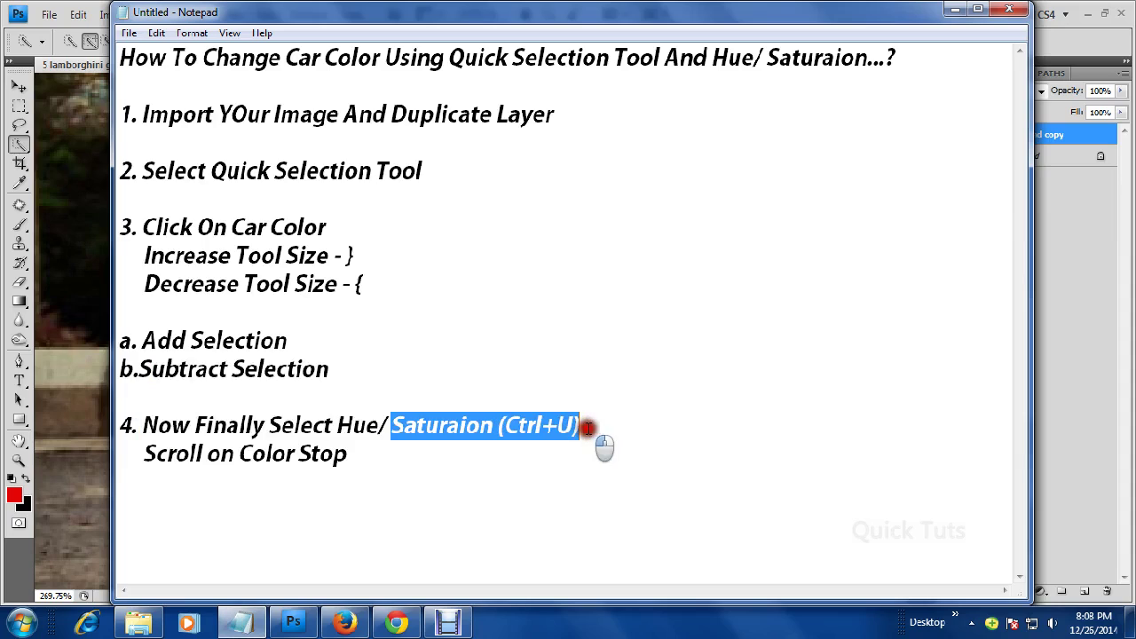
left_click(289, 391)
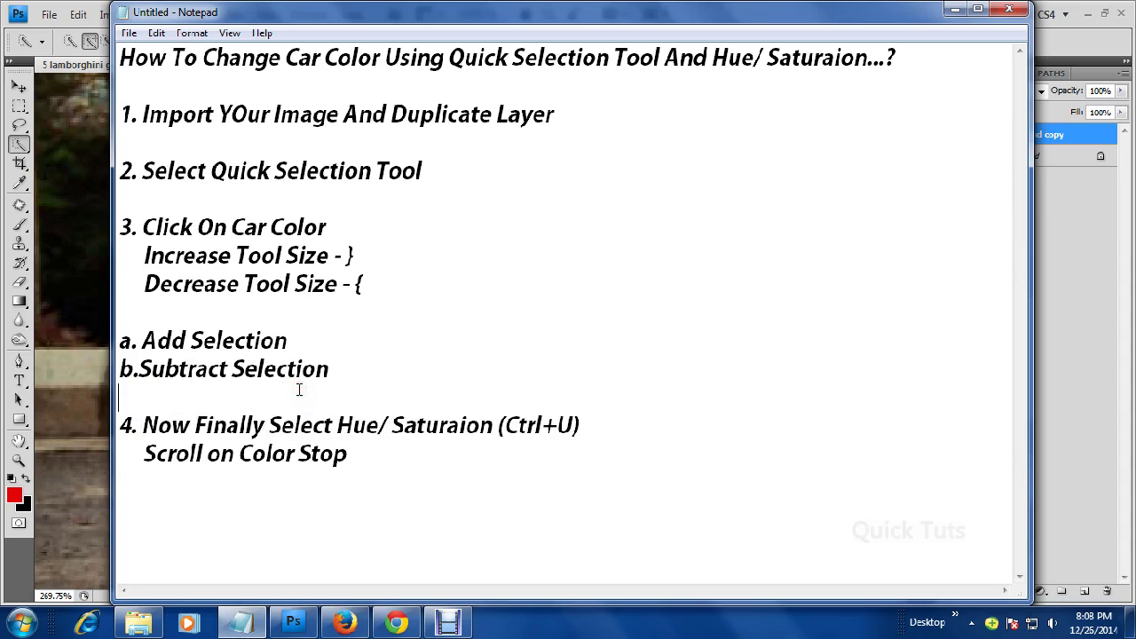
key("Return")
key("Return")
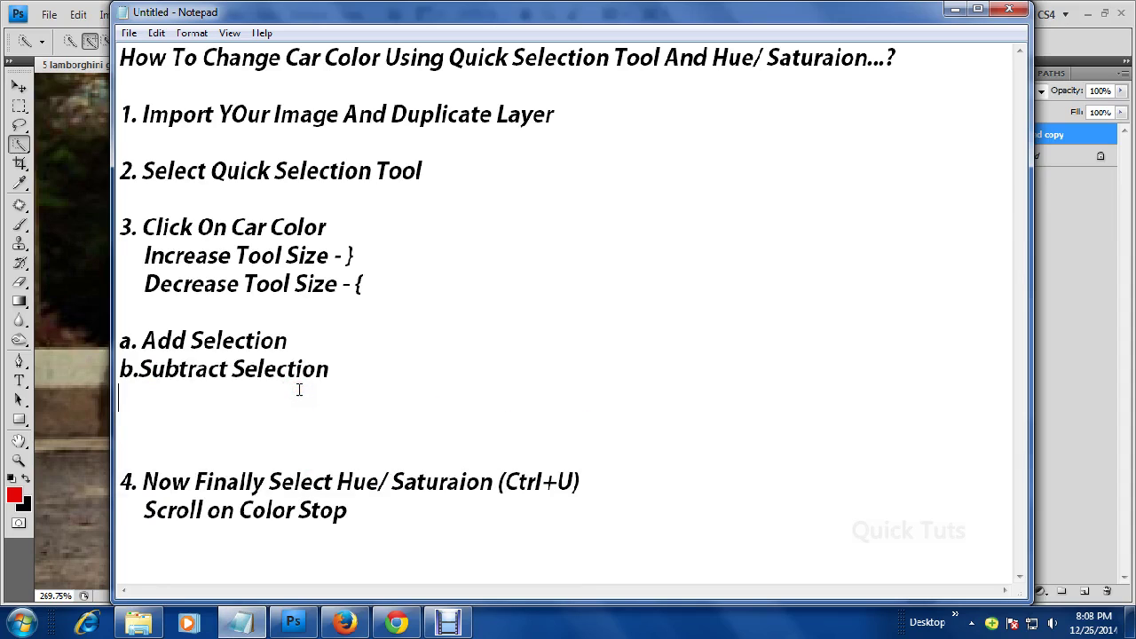
key("Return")
type("Now Using Ctrl+J For Duplicate")
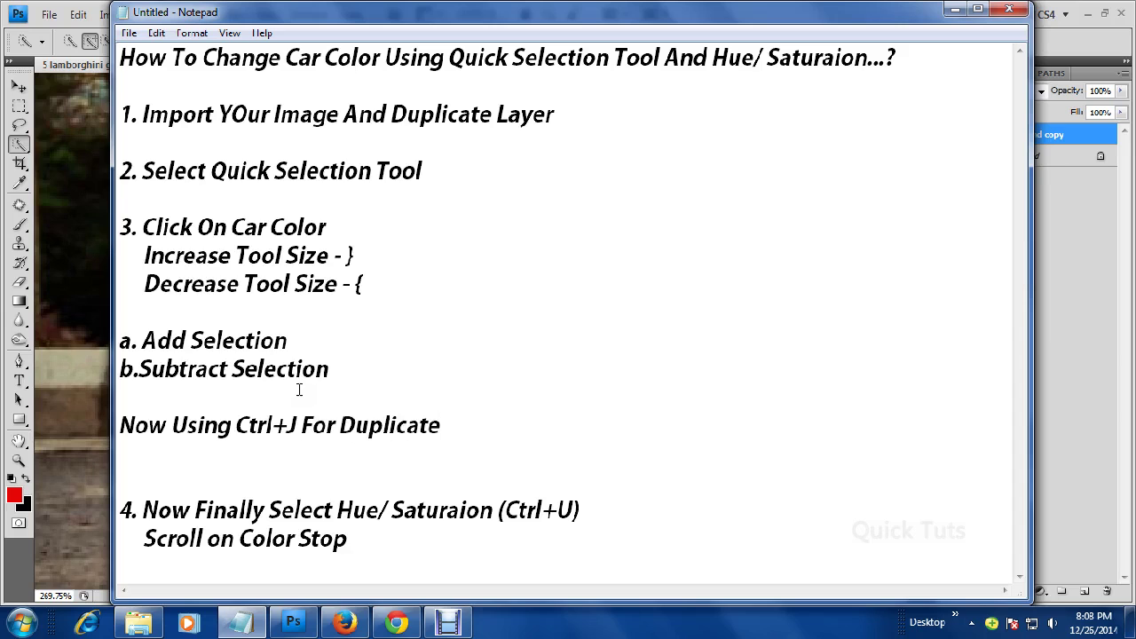
left_click(942, 12)
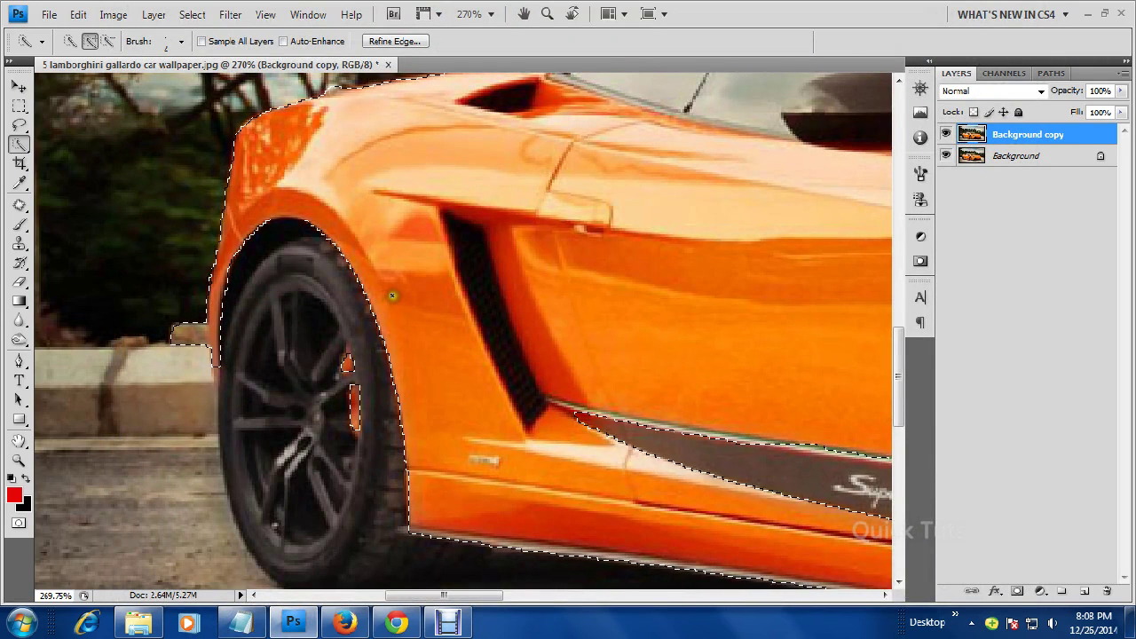
Zoom out and copy the selected car body to a new Layer 1 with Ctrl+J.
scroll(391, 296, "down", 2)
scroll(392, 296, "down", 2)
scroll(392, 295, "down", 3)
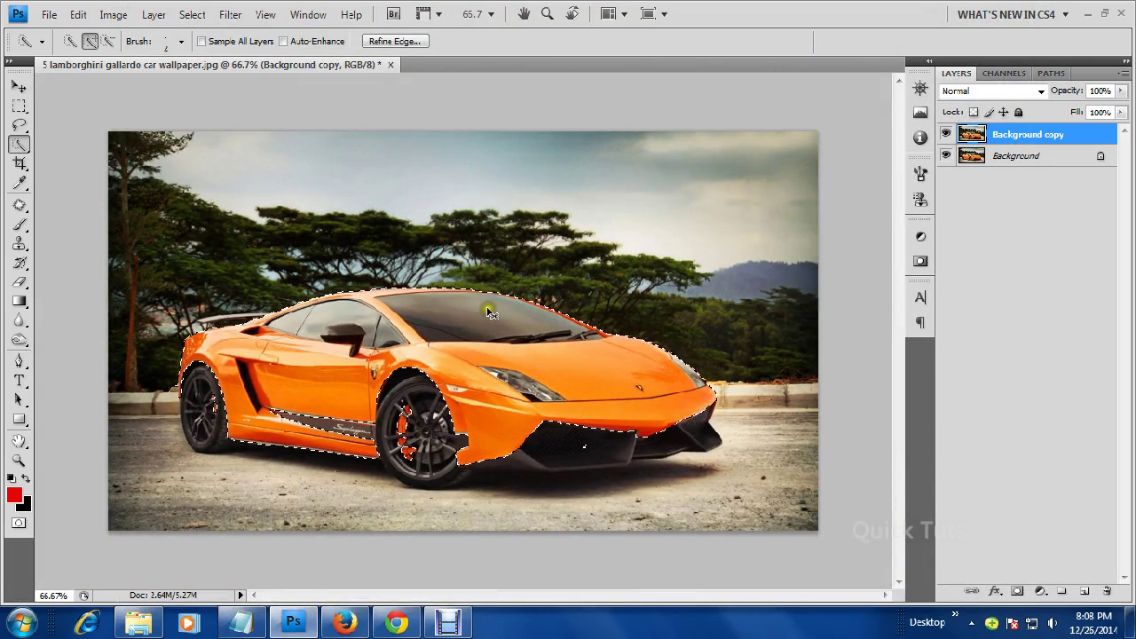
key("ctrl+j")
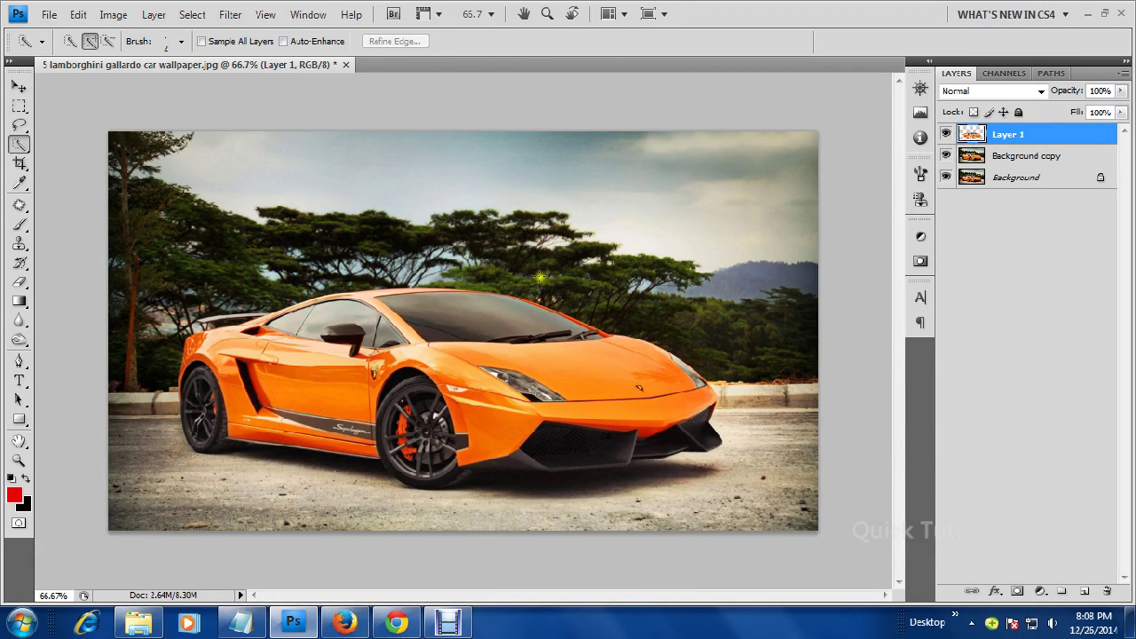
Highlight the Hue/Saturation step in the notes, then hide Notepad.
left_click(241, 621)
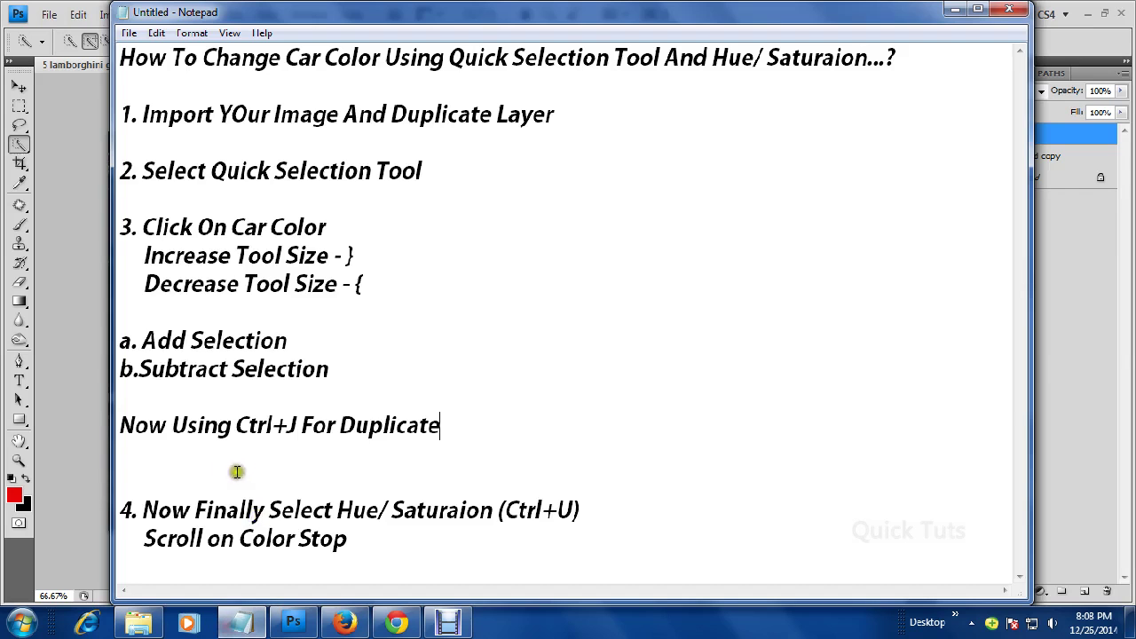
left_click(142, 510)
left_click_drag(142, 511, 583, 512)
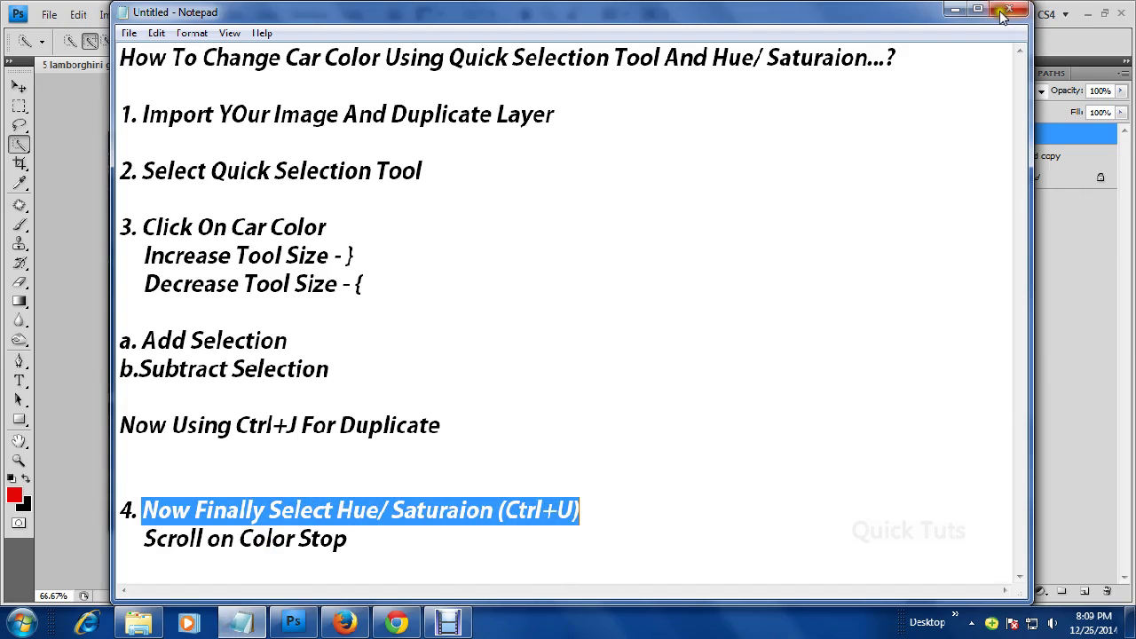
left_click(952, 10)
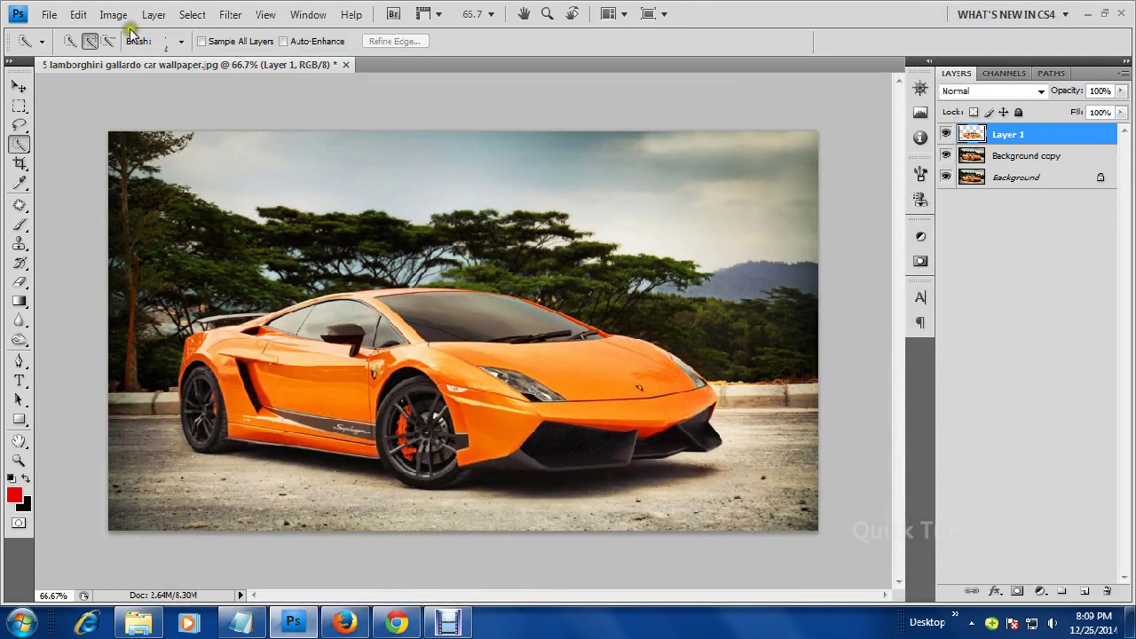
Open Image > Adjustments > Hue/Saturation and check the colour-stop step in the notes.
left_click(126, 13)
mouse_move(140, 58)
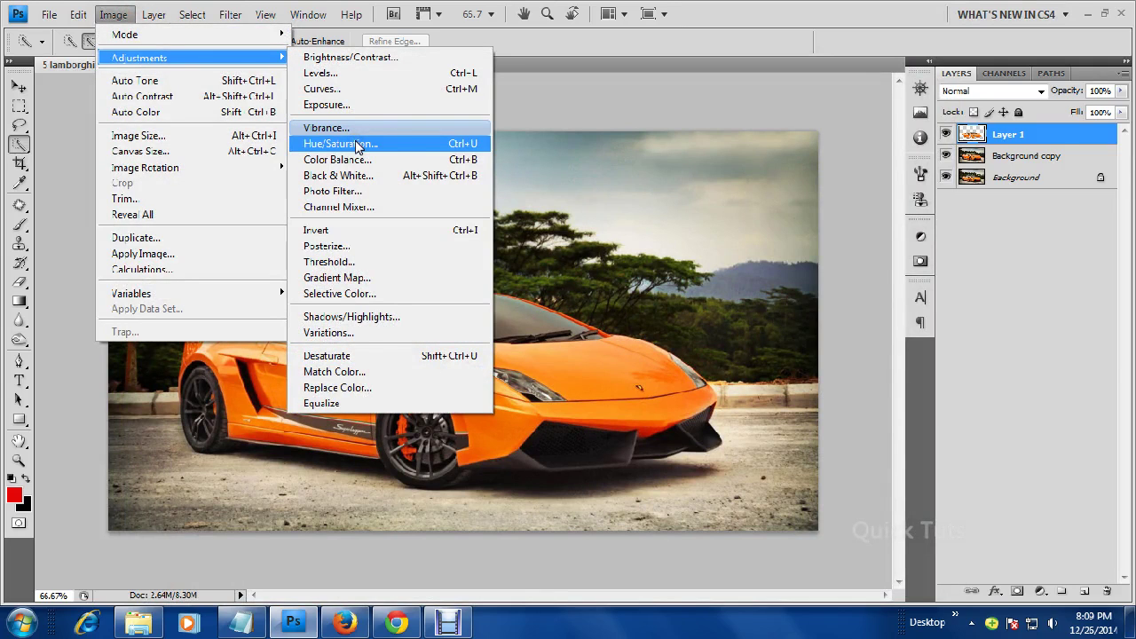
left_click(390, 142)
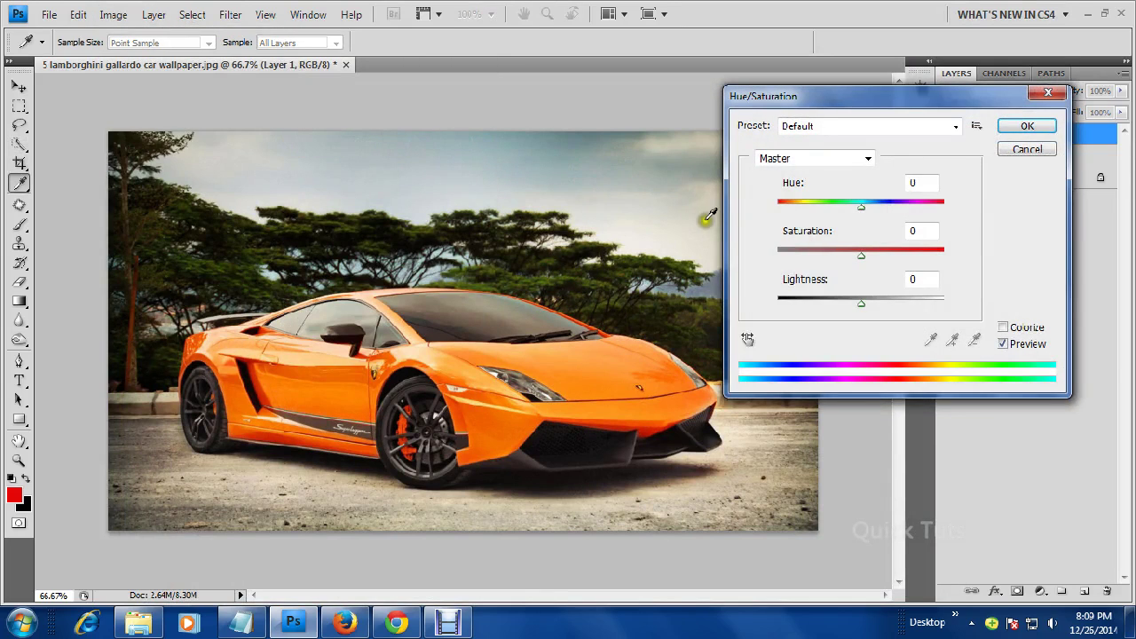
left_click(241, 621)
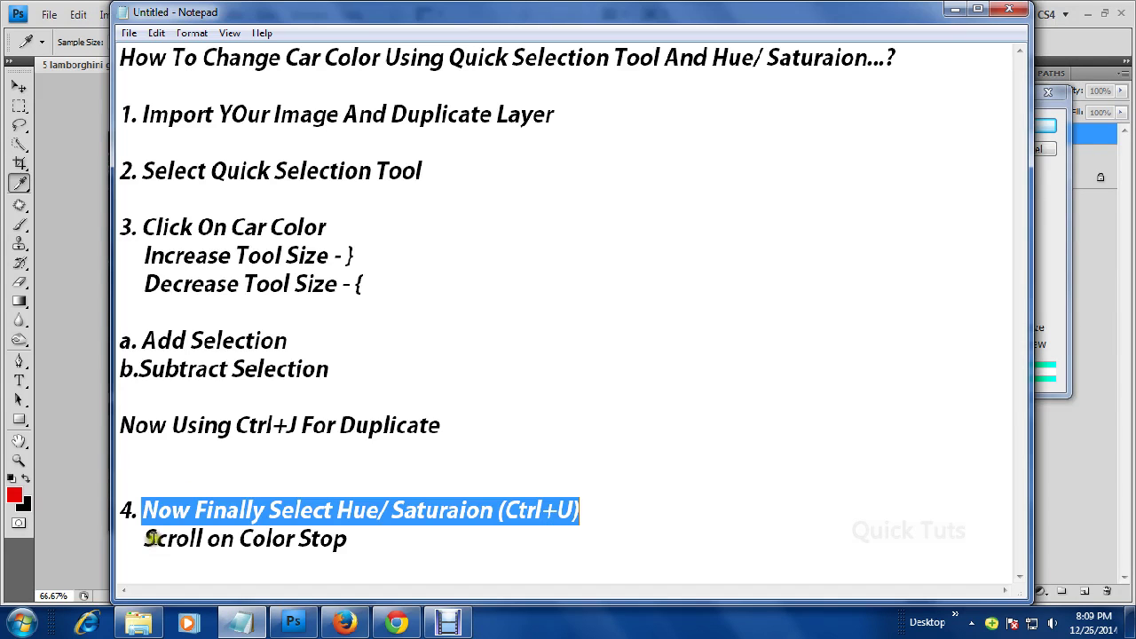
left_click_drag(144, 539, 348, 541)
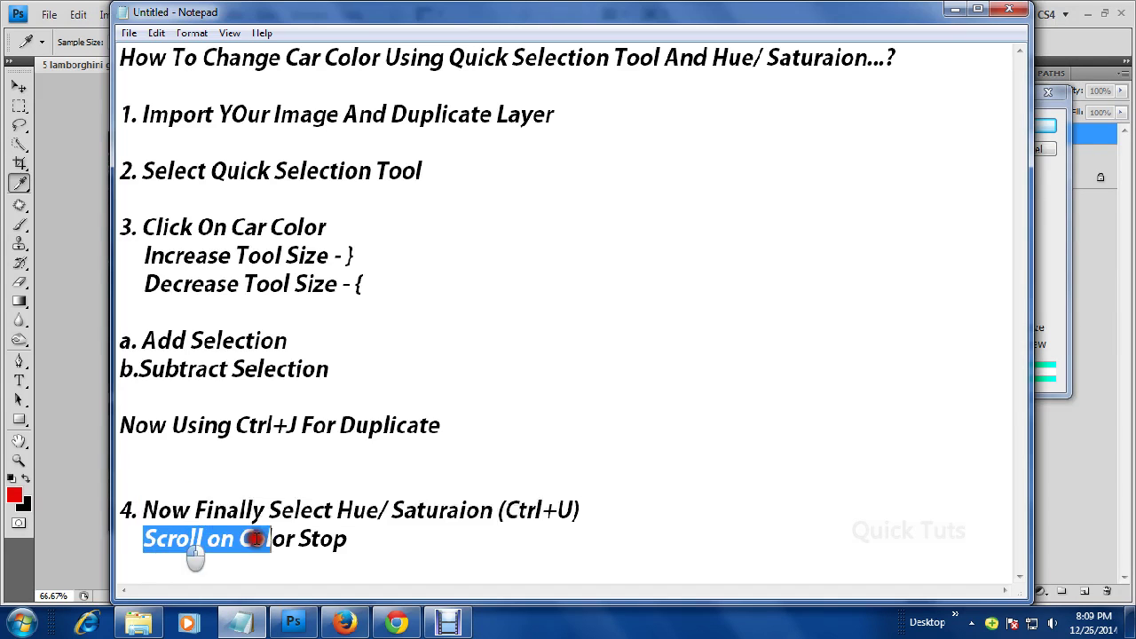
left_click(951, 9)
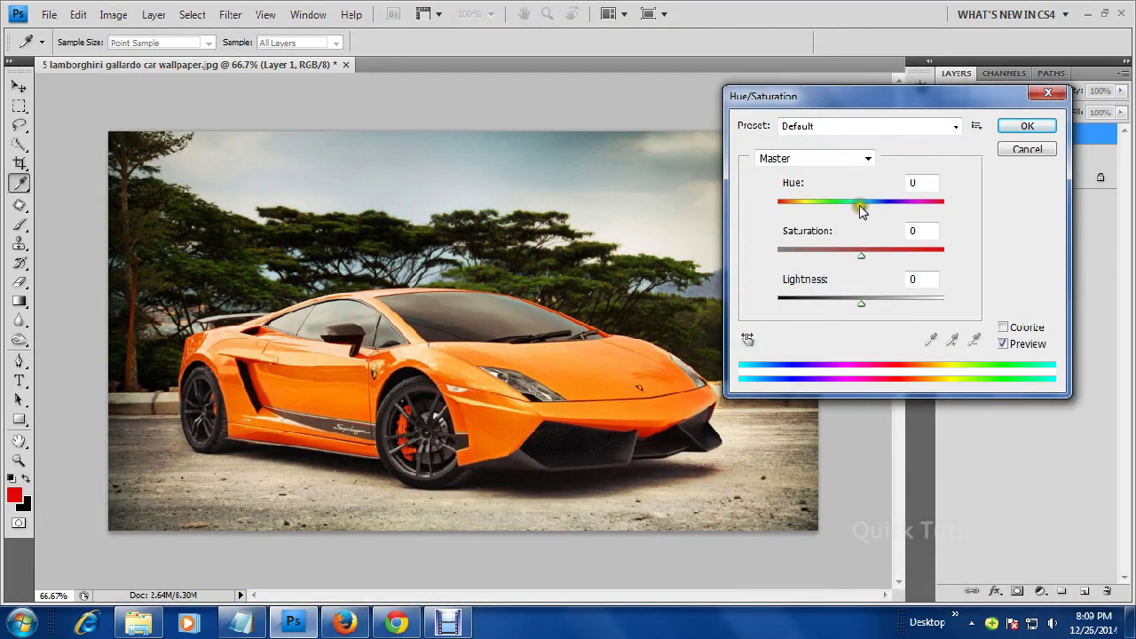
Set Hue +70, Saturation -1 and Lightness +4 so the car previews lime green.
left_click_drag(861, 209, 949, 211)
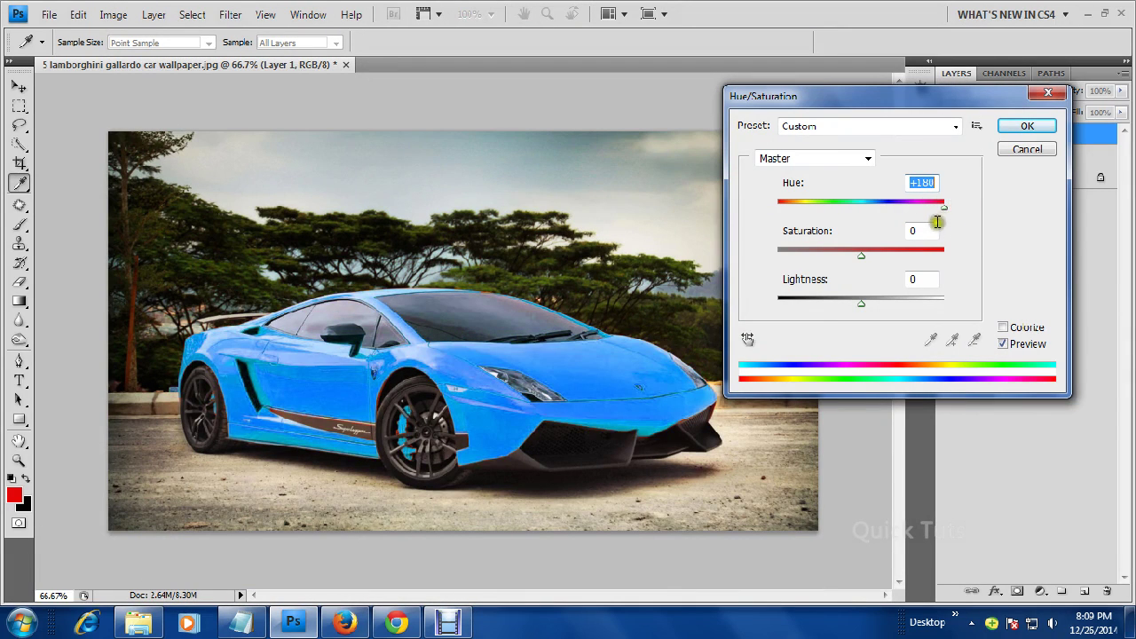
mouse_move(942, 205)
left_mouse_down()
mouse_move(742, 206)
mouse_move(793, 206)
left_mouse_up()
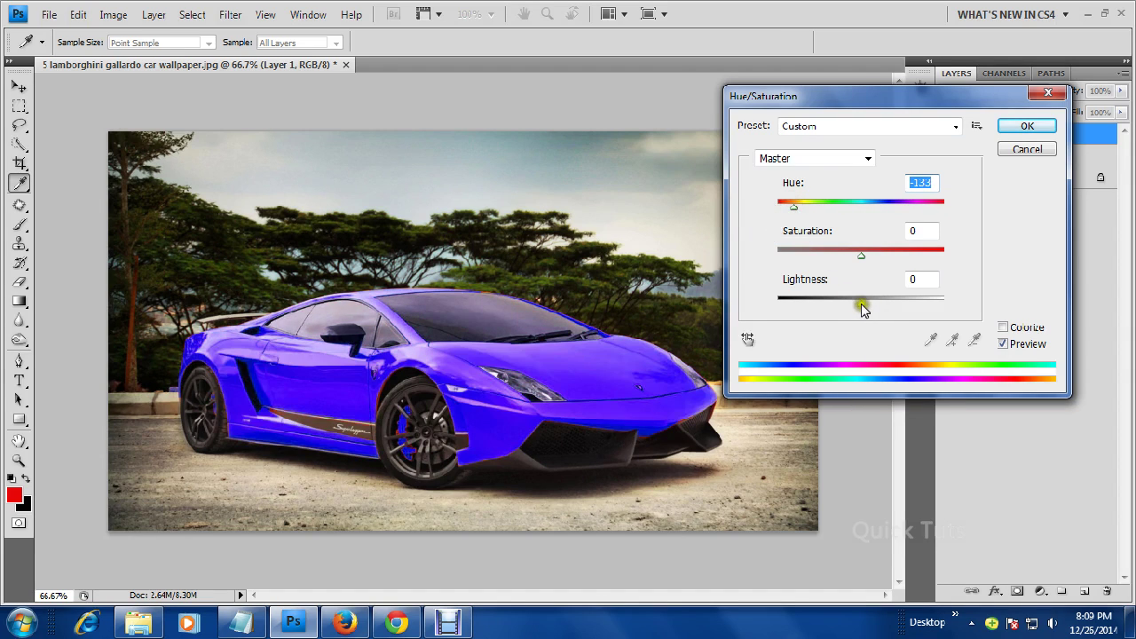
mouse_move(862, 299)
left_mouse_down()
mouse_move(950, 299)
mouse_move(807, 299)
mouse_move(883, 299)
mouse_move(863, 299)
left_mouse_up()
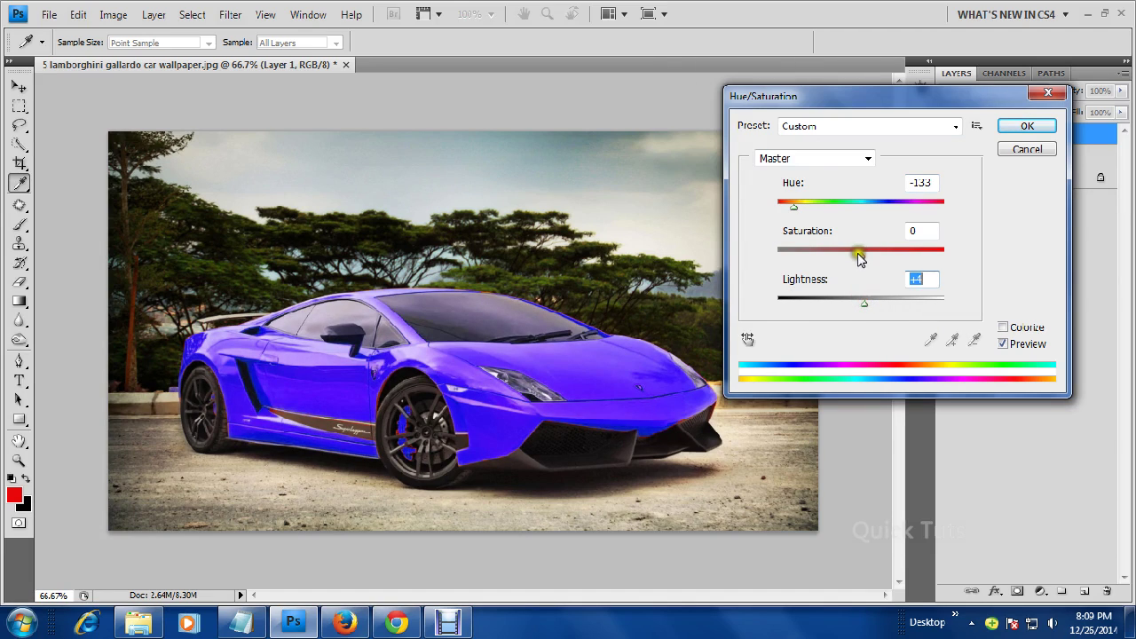
left_click_drag(859, 256, 875, 258)
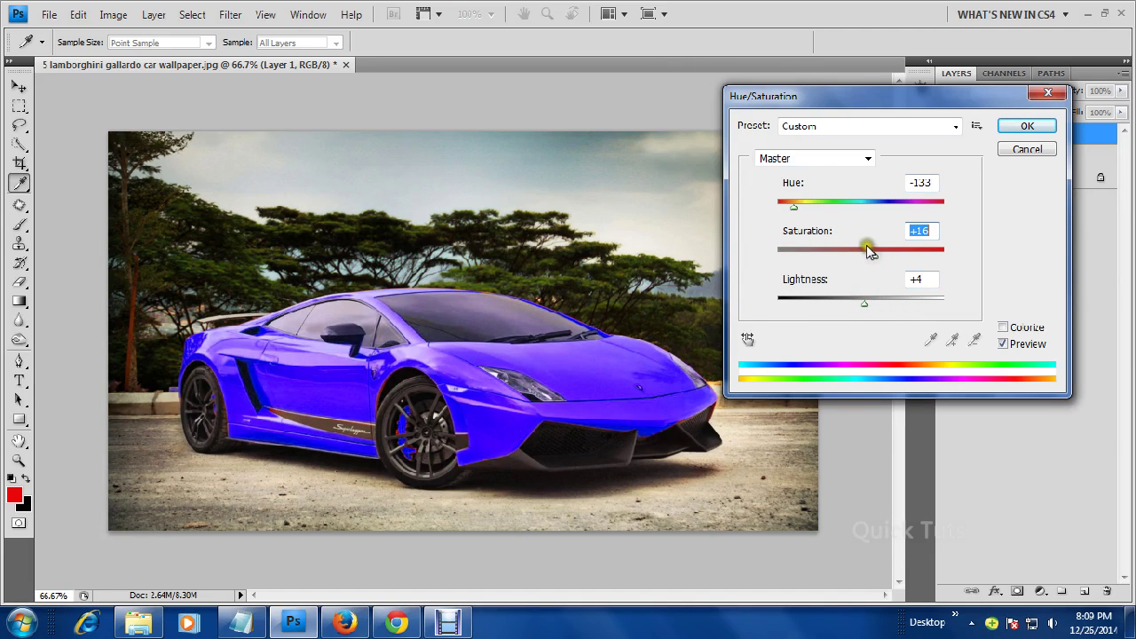
left_click_drag(864, 255, 860, 255)
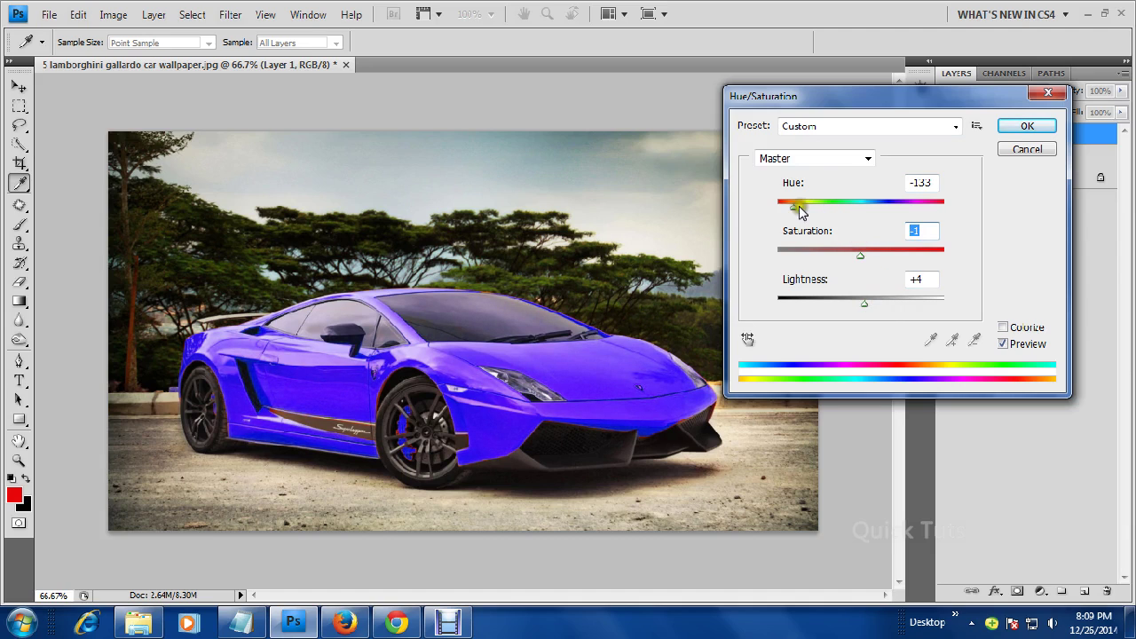
left_click_drag(799, 206, 841, 204)
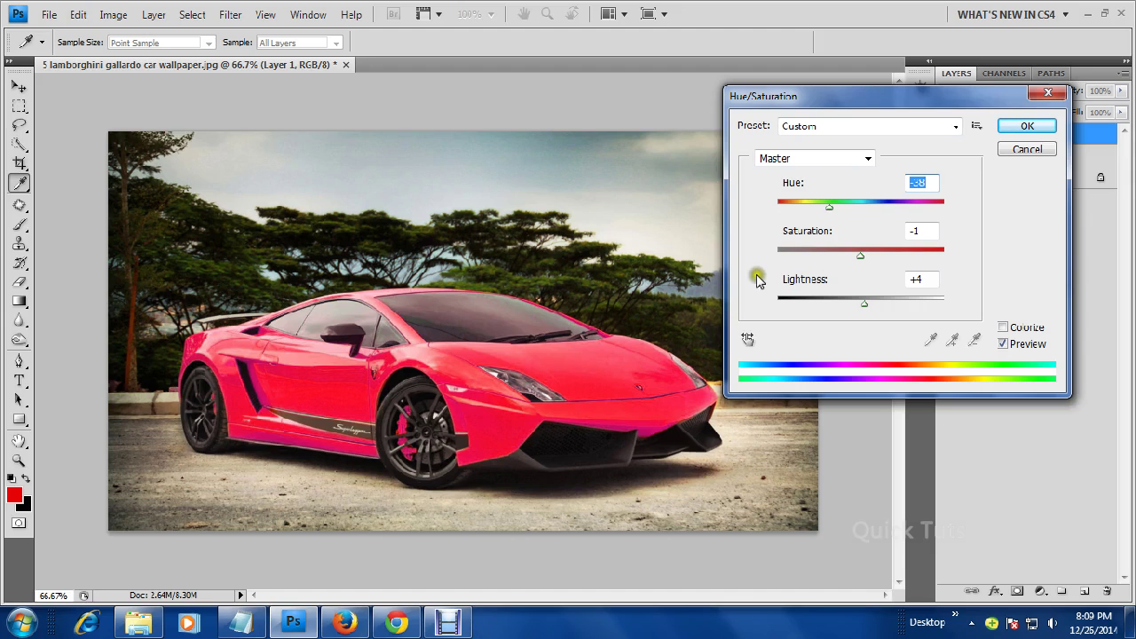
left_click_drag(831, 206, 906, 213)
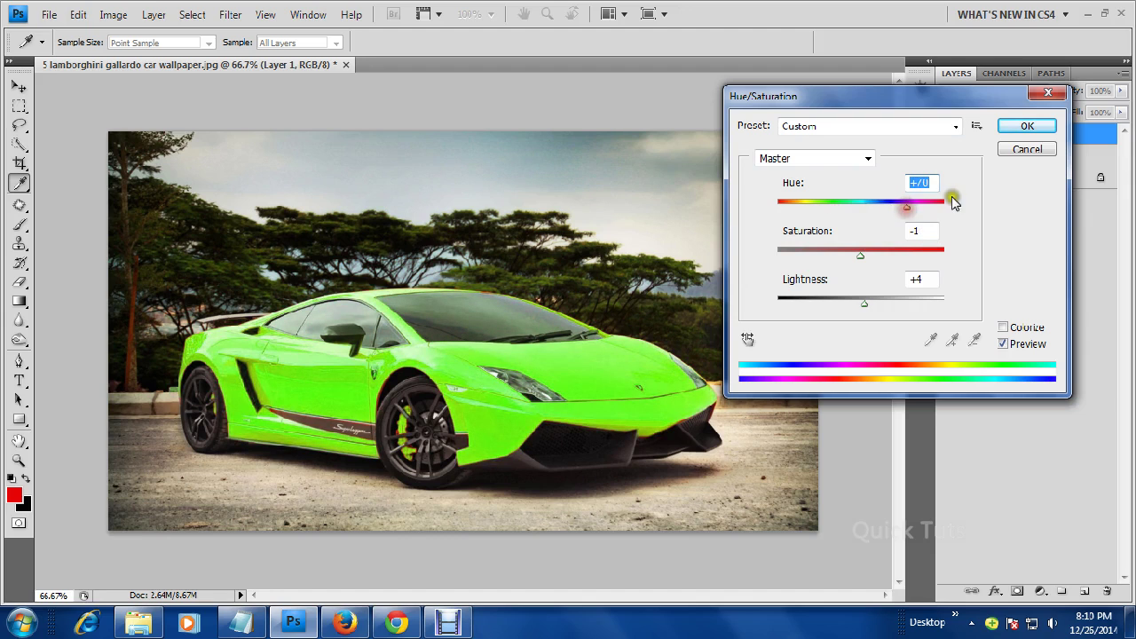
Apply the lime green Hue/Saturation change to Layer 1, then toggle its visibility to compare with the orange original, ending with green visible.
left_click(1005, 127)
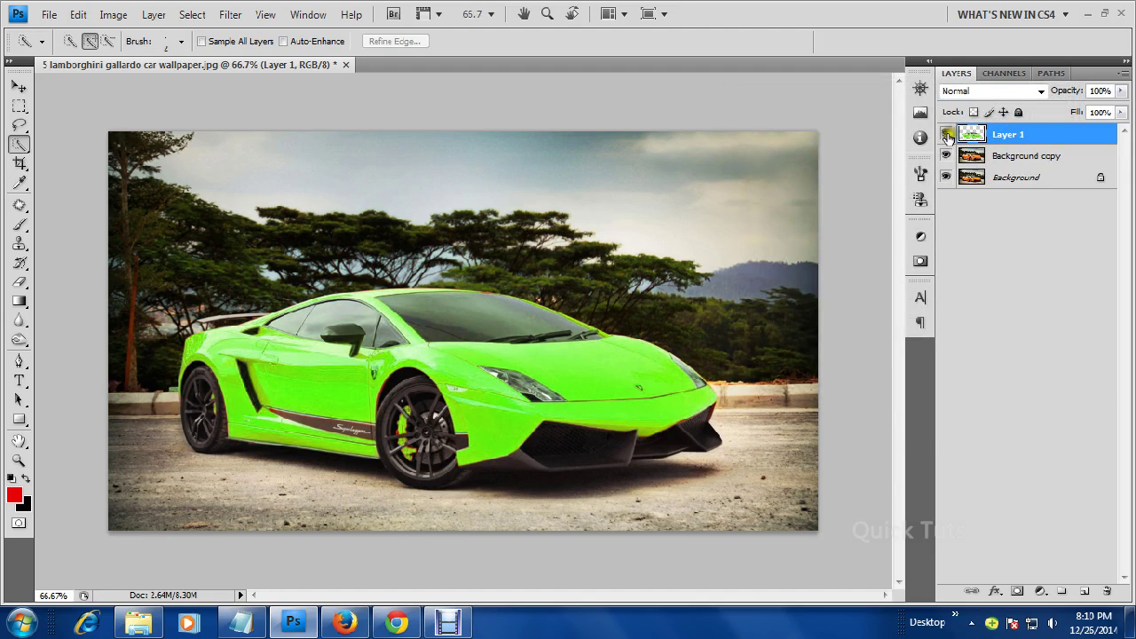
left_click(947, 135)
left_click(947, 136)
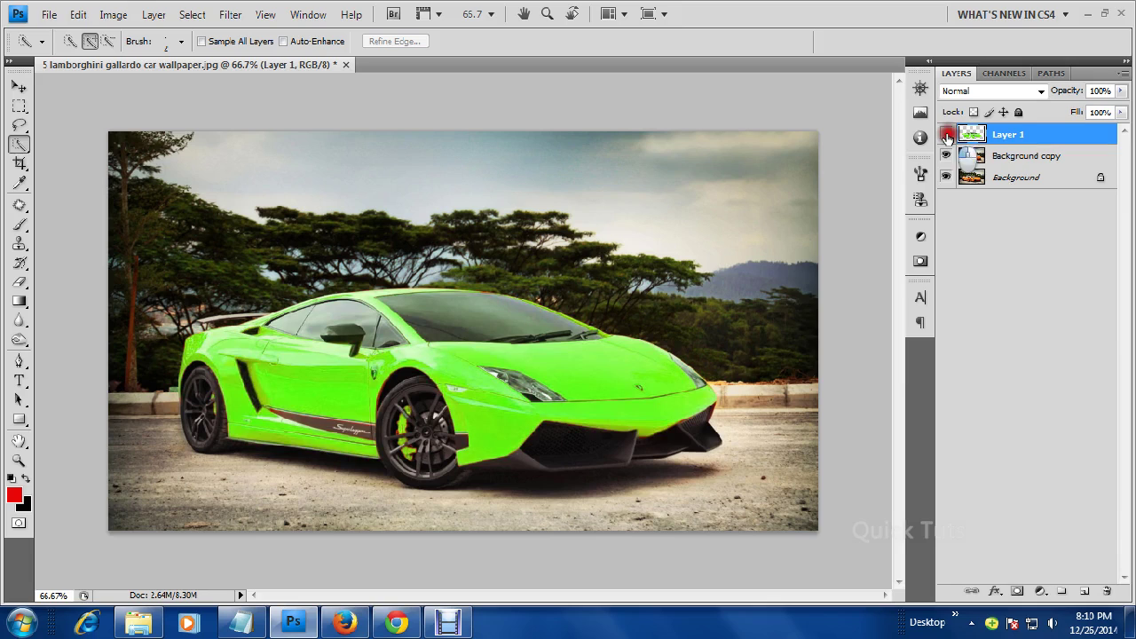
left_click(947, 136)
left_click(946, 136)
left_click(946, 136)
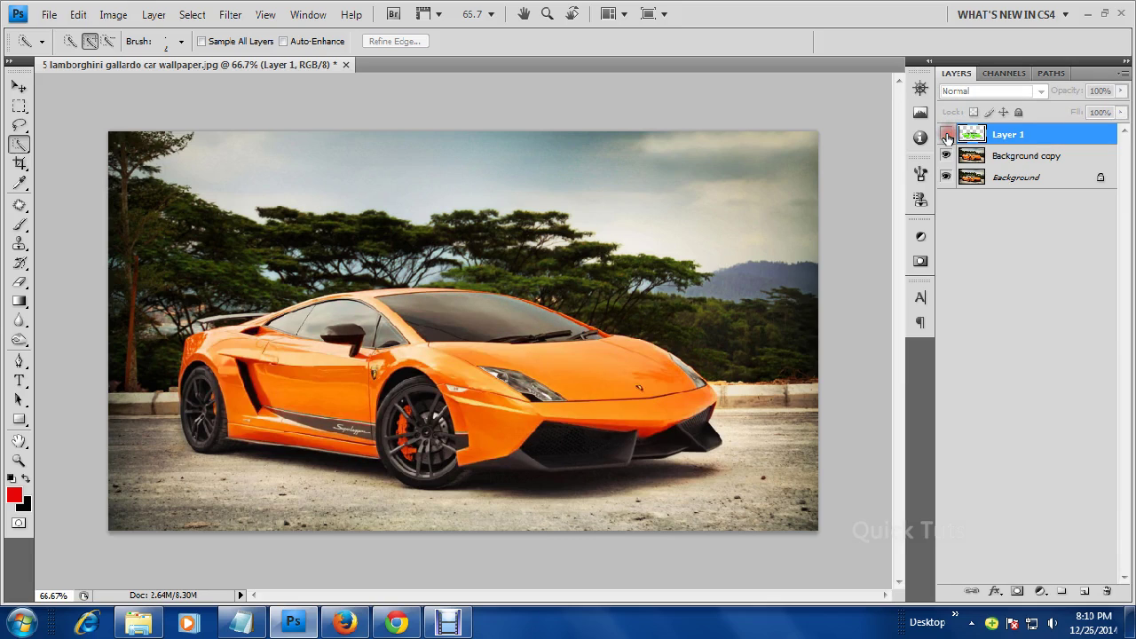
left_click(946, 136)
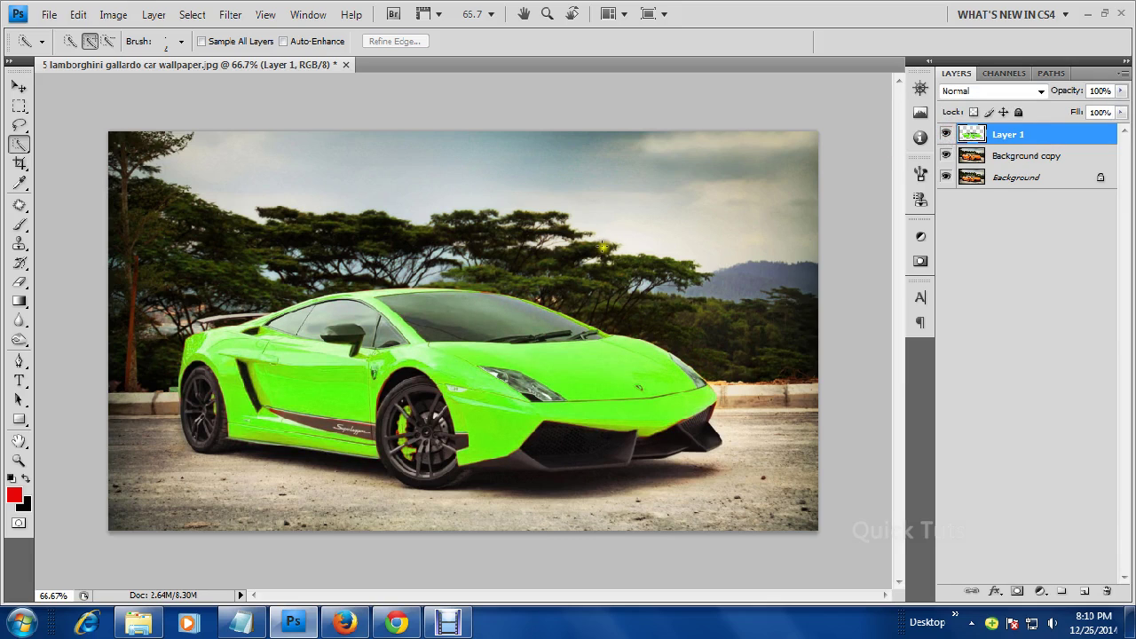